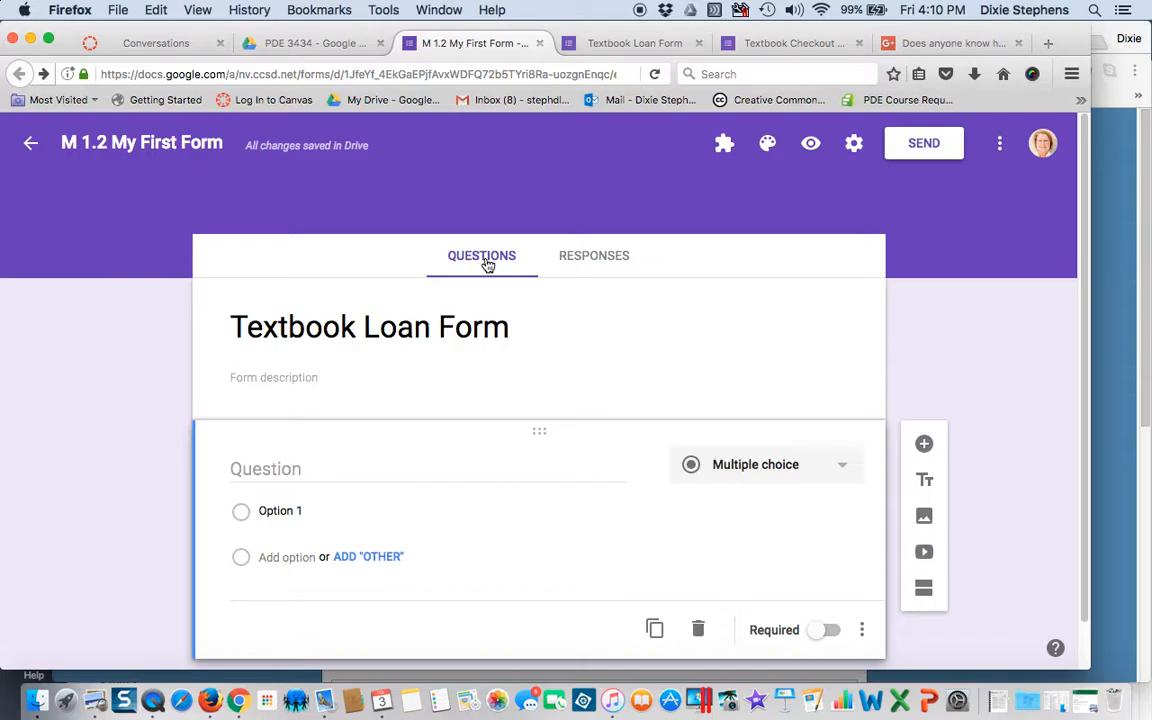
- Title the first question 'Student First Name' and make it a required short-answer question
click(391, 330)
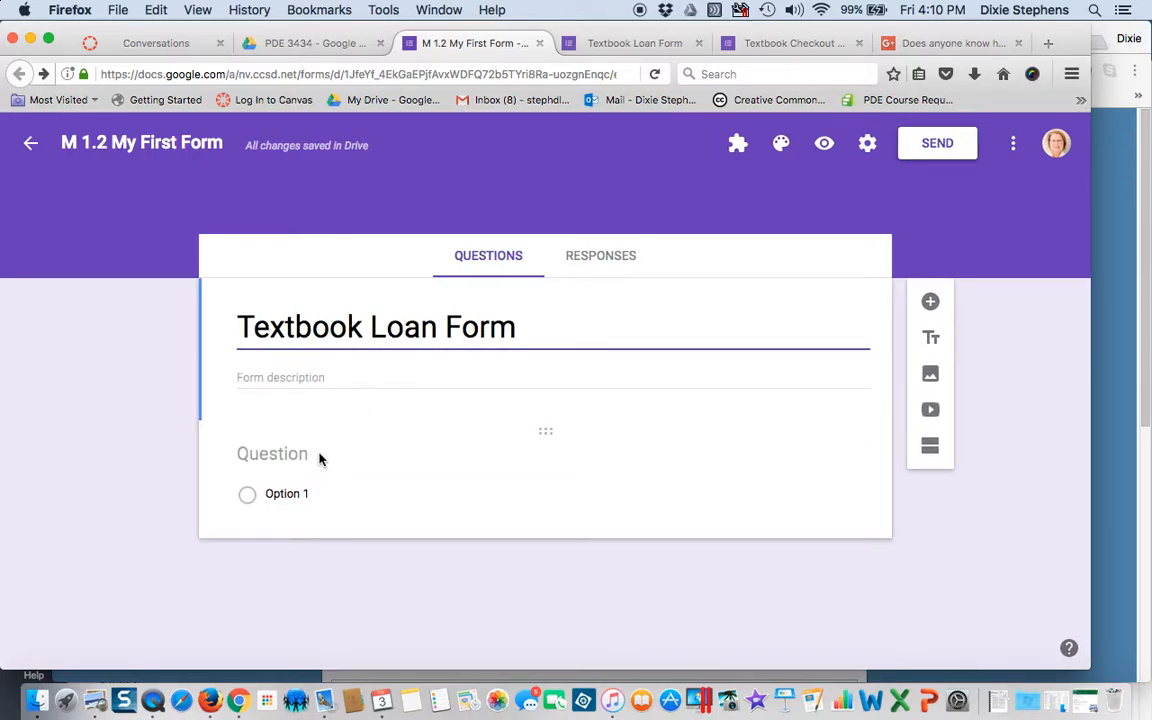
click(483, 481)
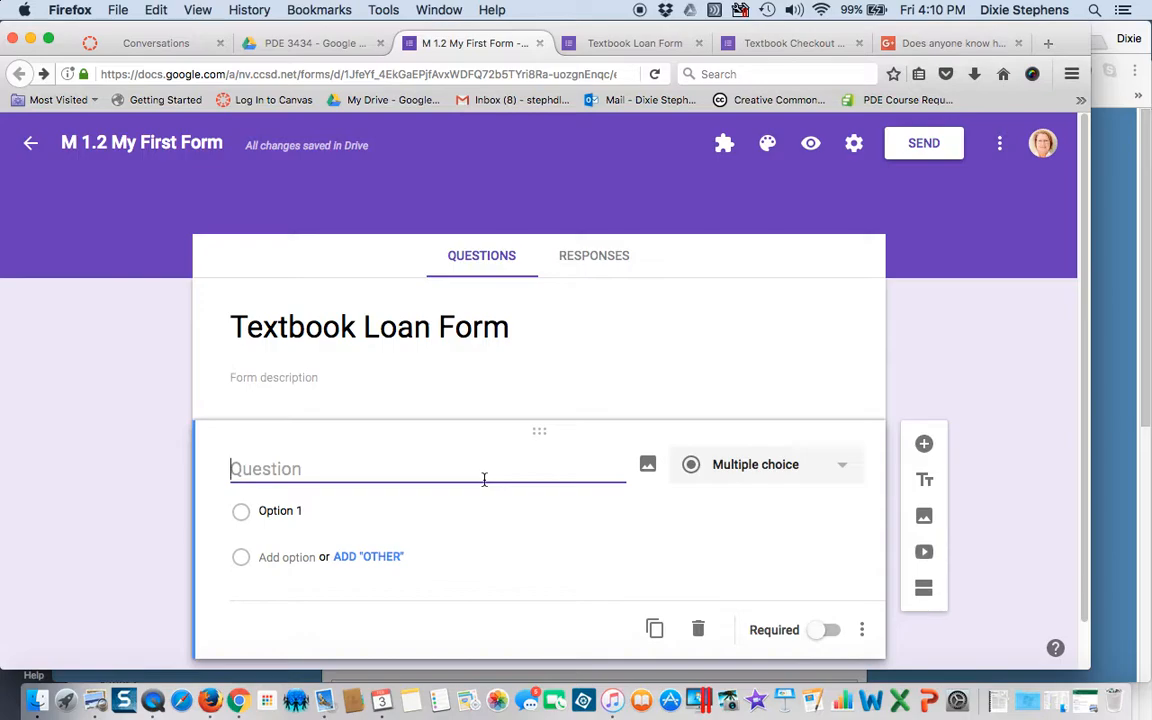
text(Stude)
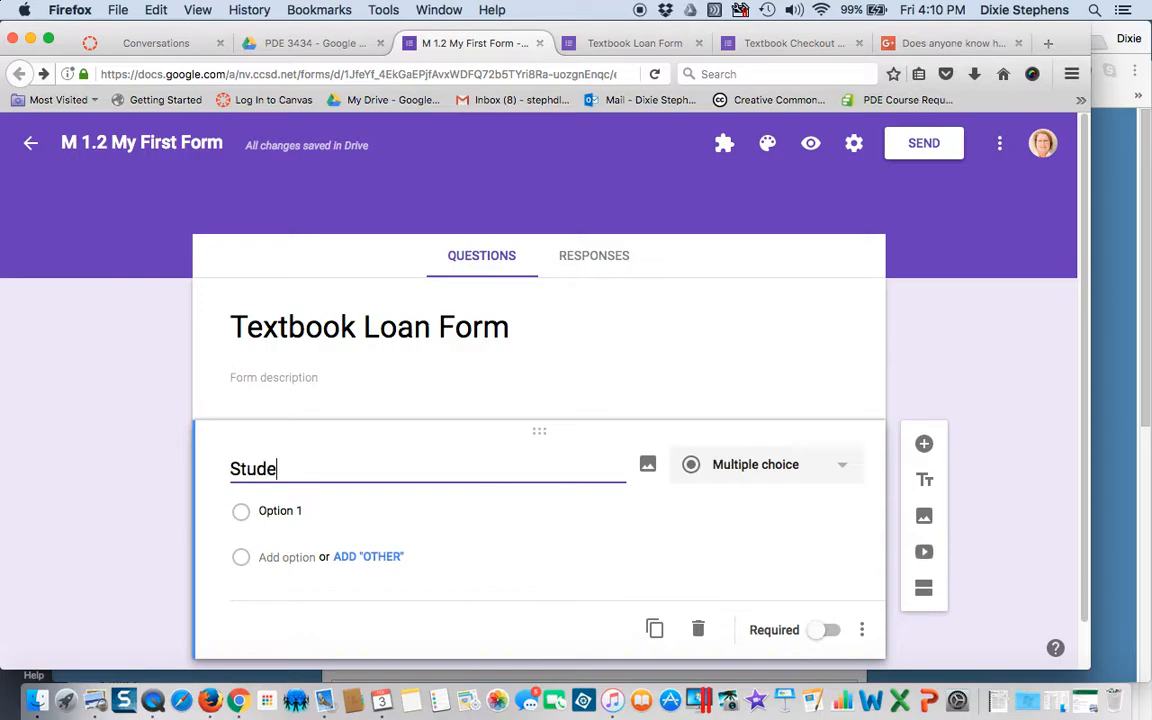
text(nt First Name)
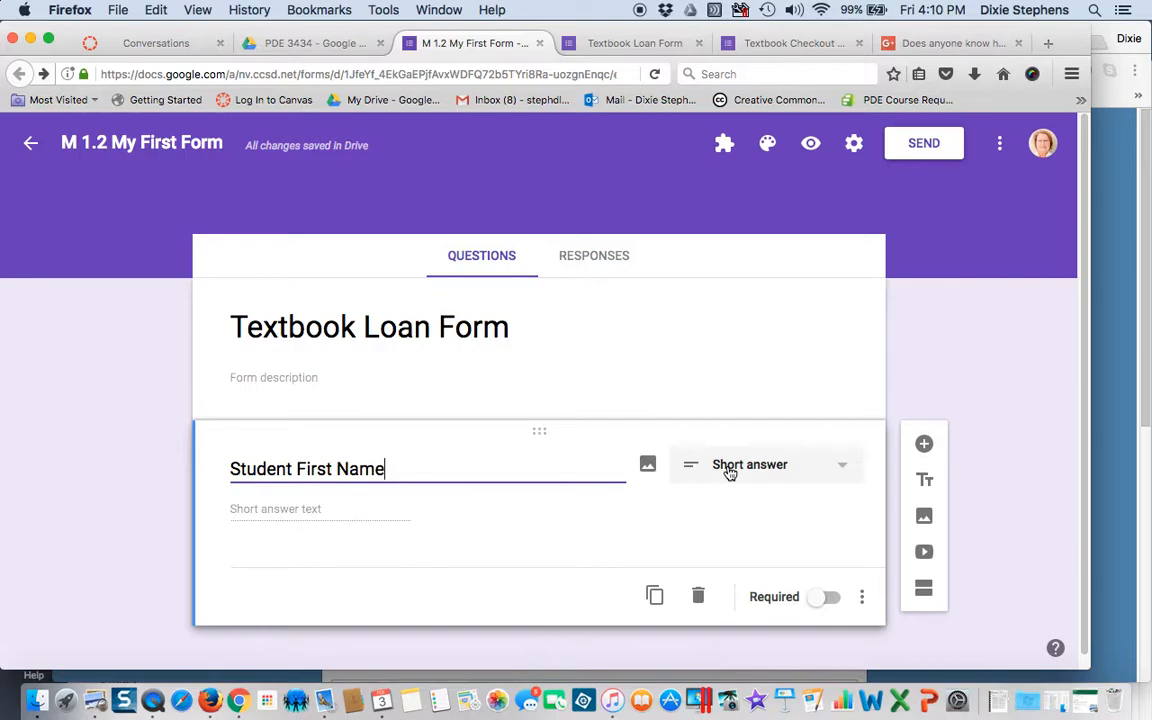
click(830, 598)
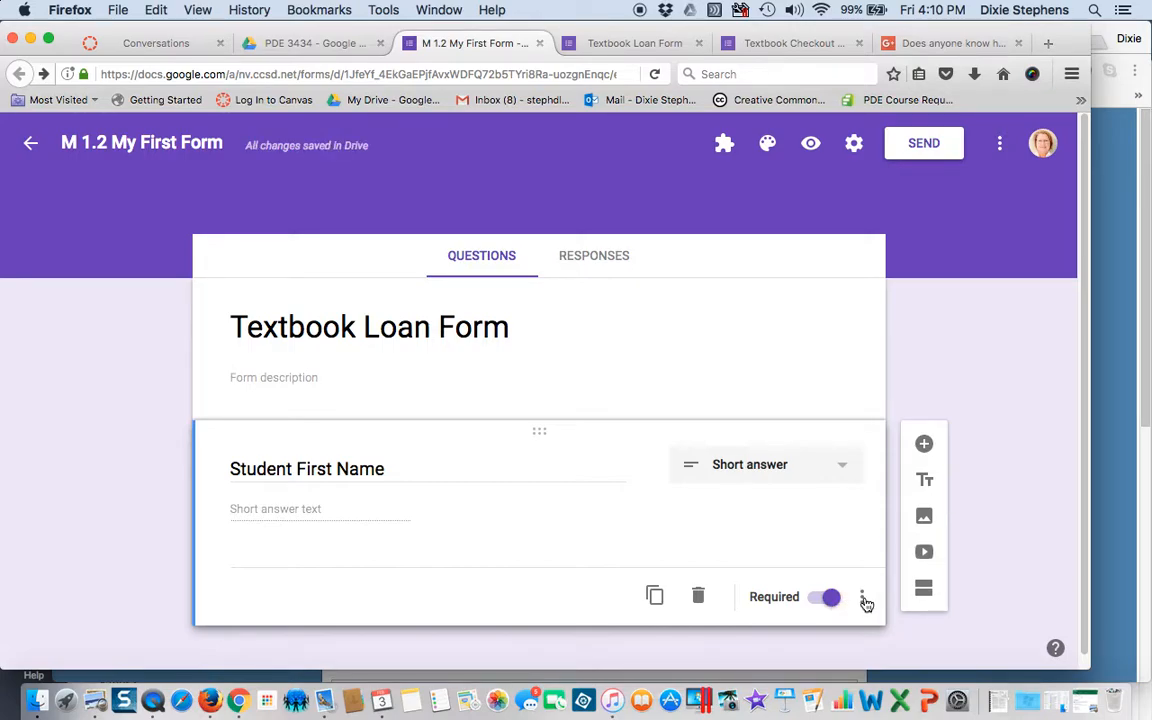
- Add the description 'Please use your legal name not a nickname.' to the question
click(862, 598)
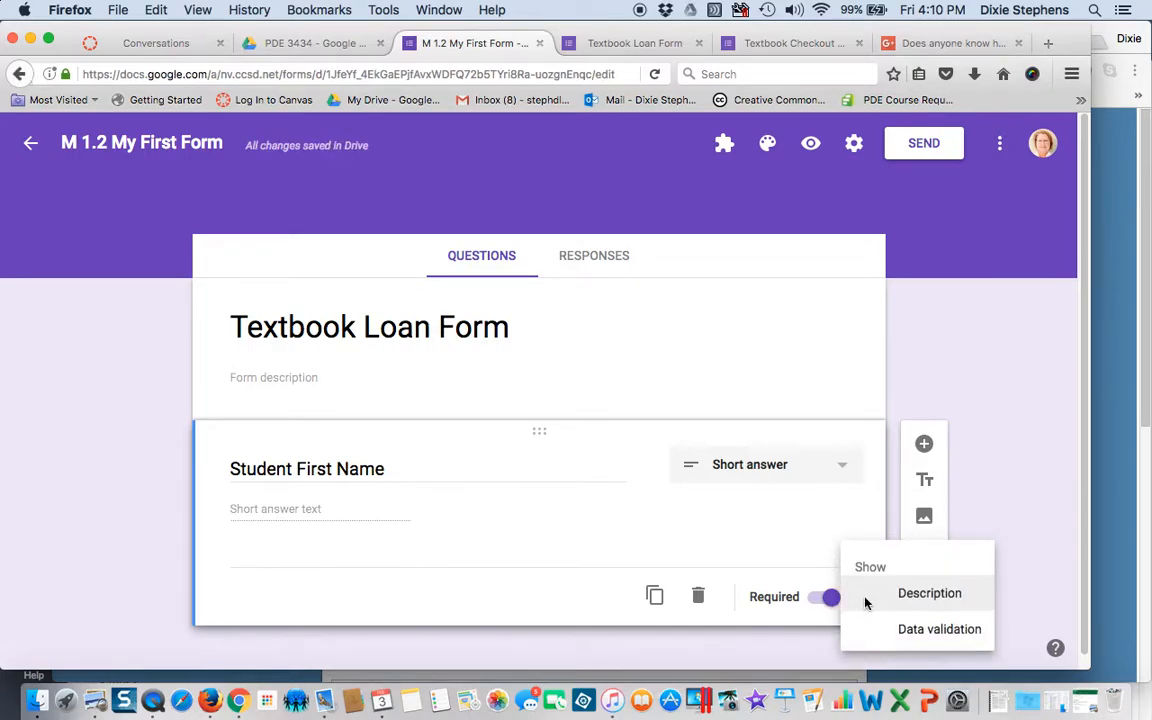
click(916, 595)
text(Please use your legal name not a nickname)
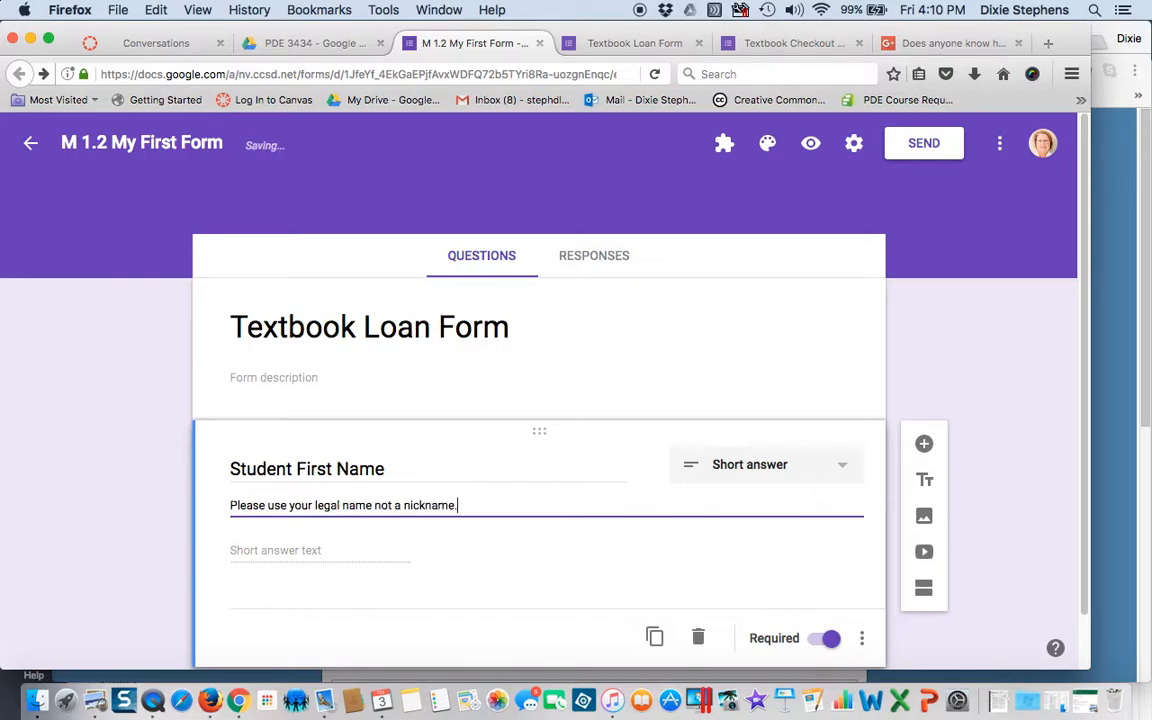
text(.)
scroll(329, 519, down, 1)
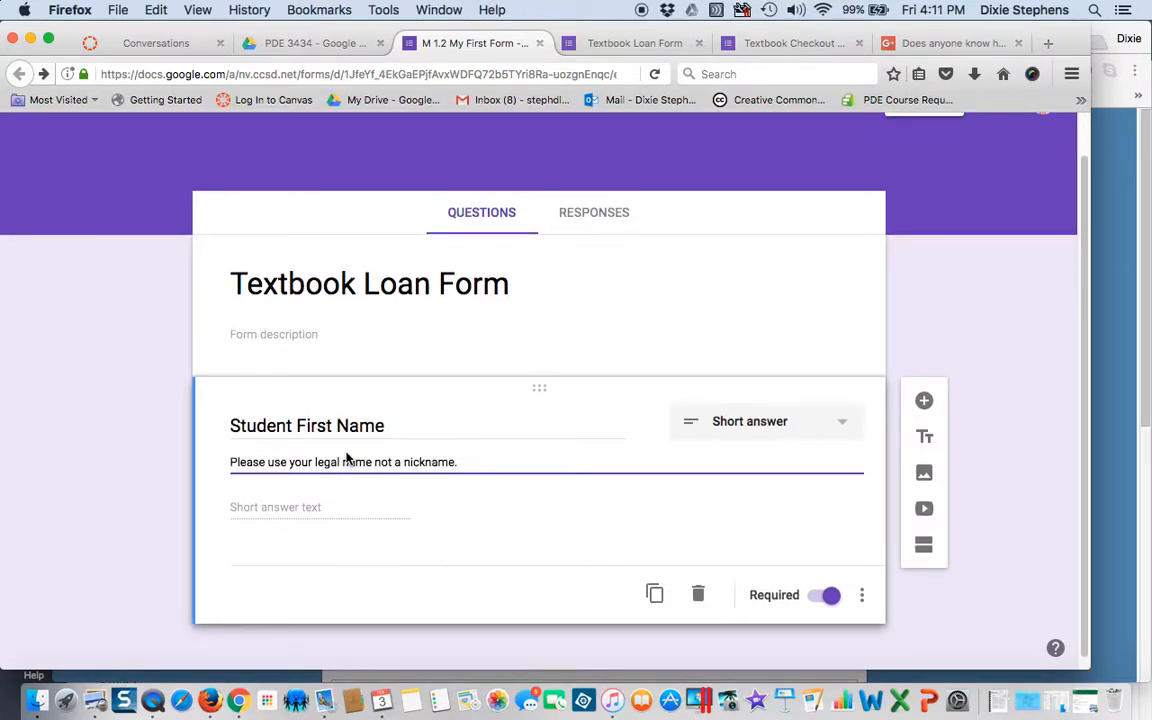
- Duplicate the first-name question and change the copy's title to 'Student Last Name'
click(655, 596)
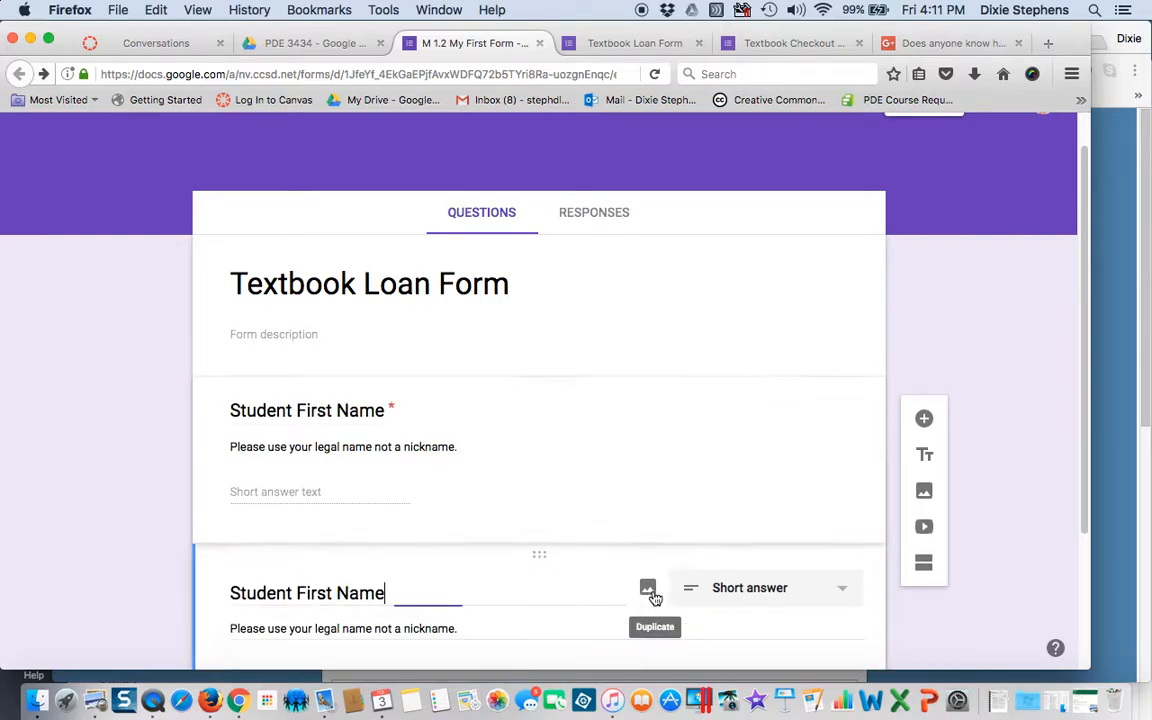
double_click(315, 596)
text(Last)
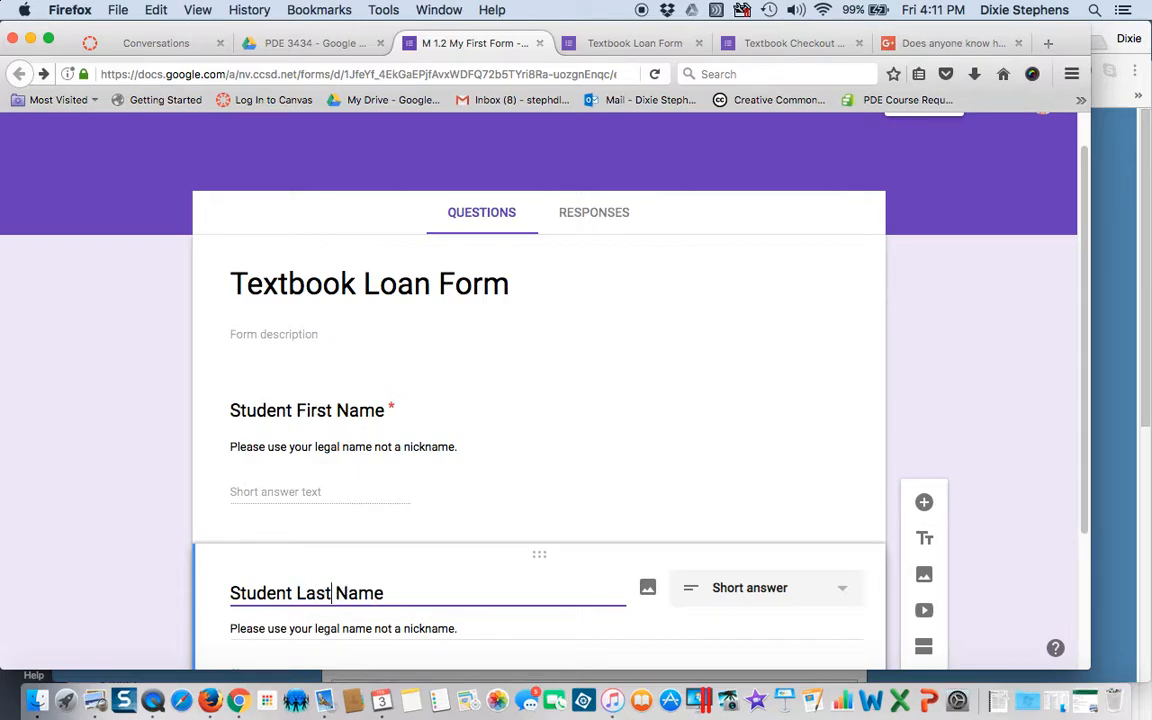
scroll(381, 553, down, 4)
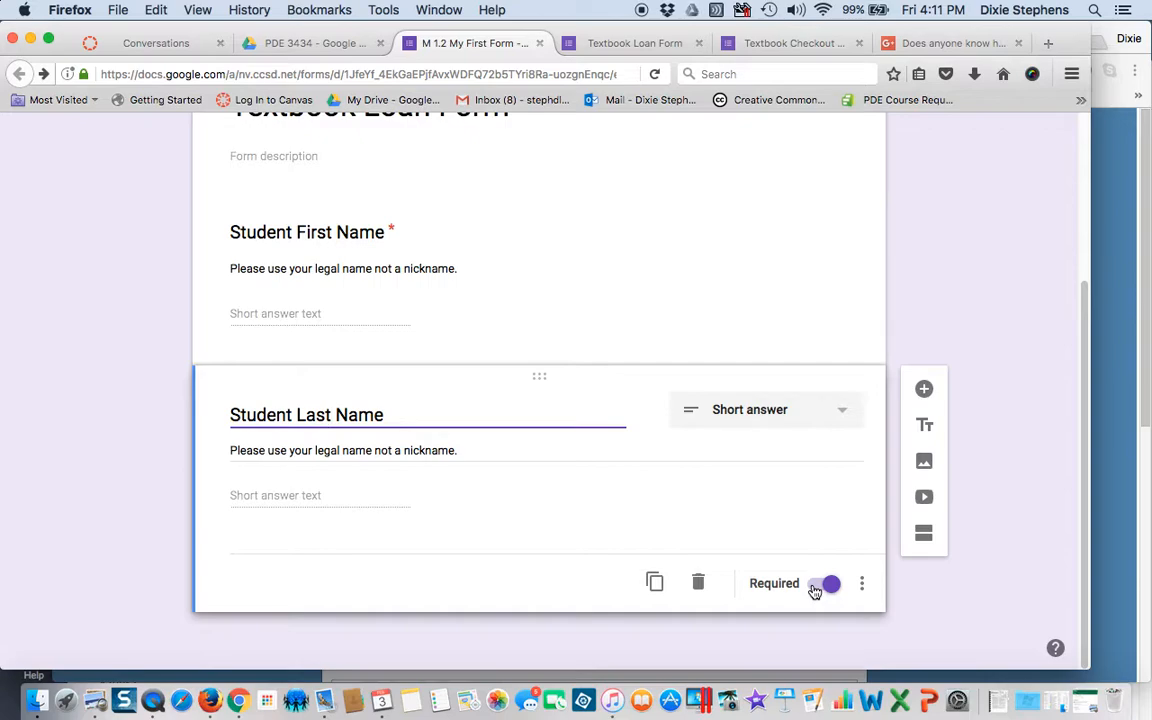
- Add a multiple-choice question titled 'Class Period'
click(924, 391)
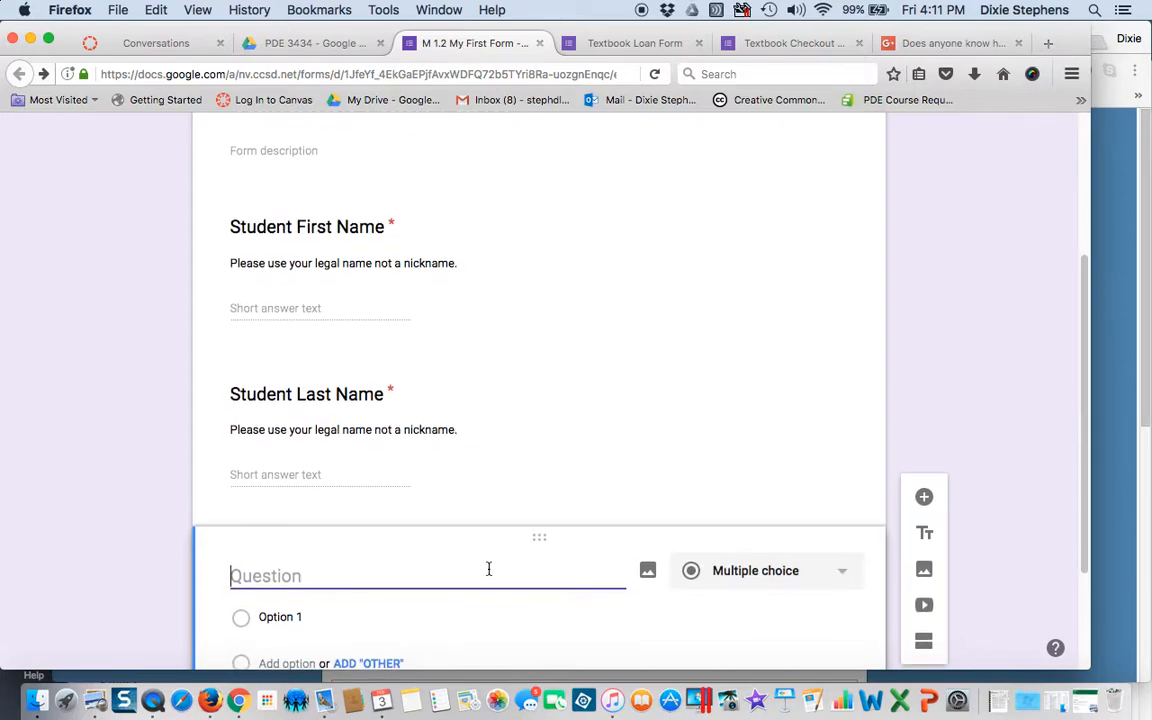
text(Class)
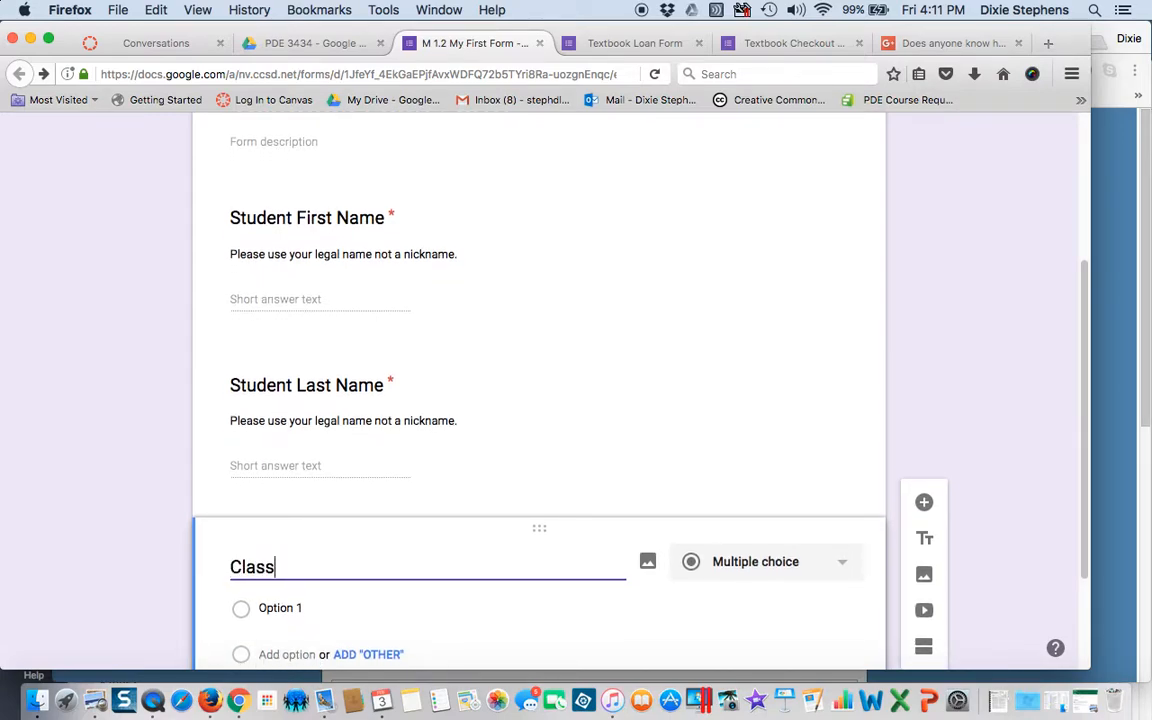
text( Period)
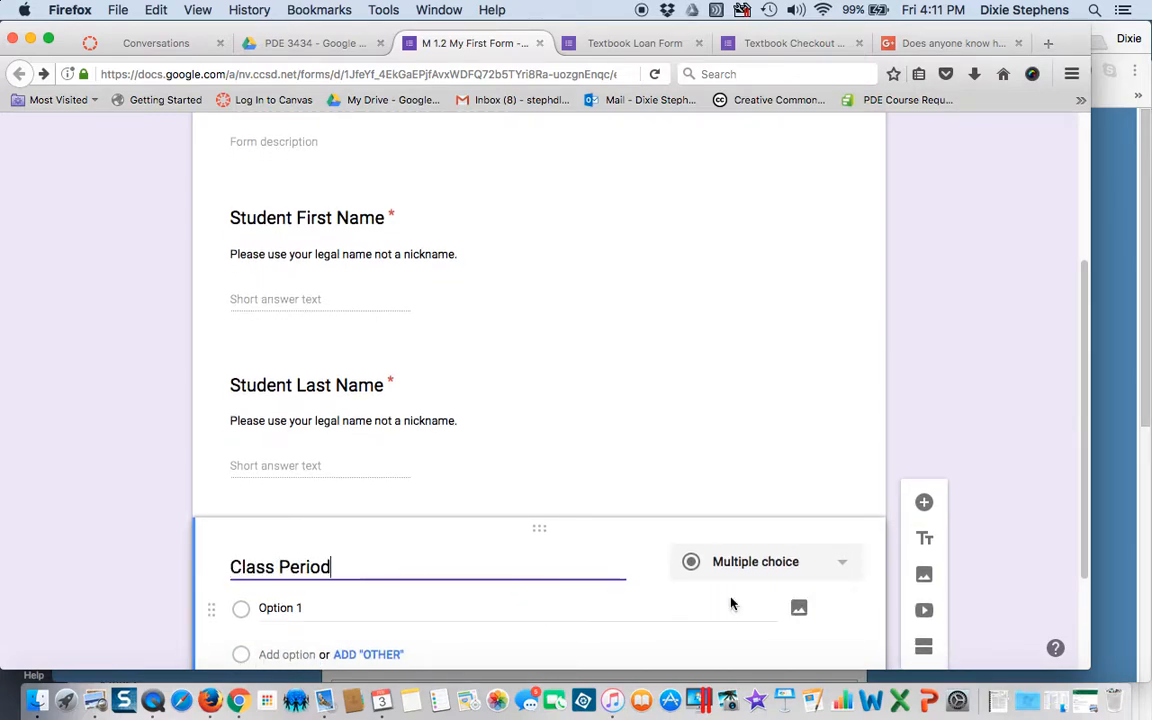
click(778, 571)
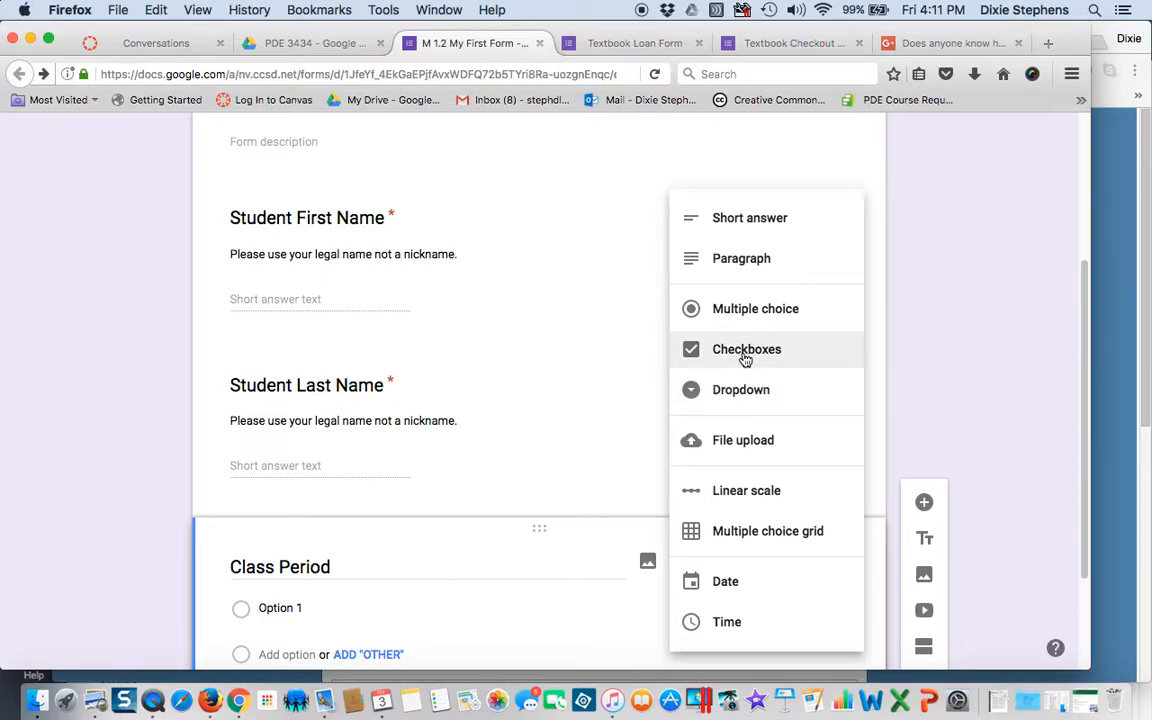
click(743, 312)
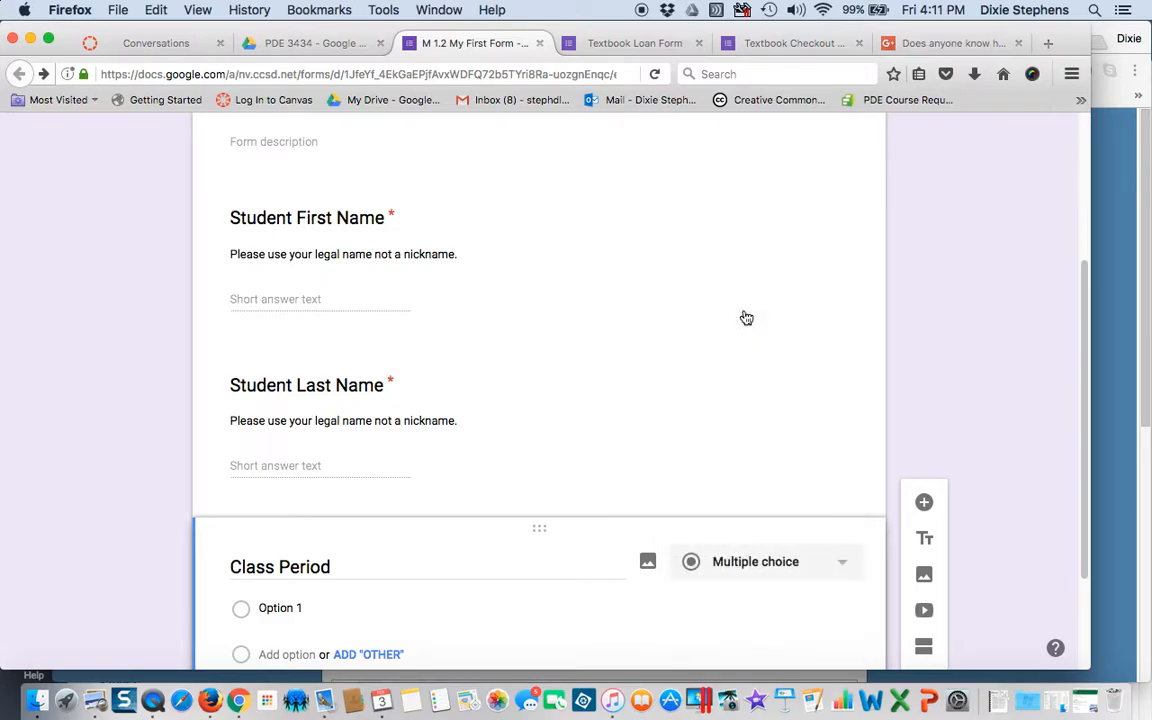
- Enter answer options Period 1 and Period 2, adding then removing an Other choice
drag(303, 608, 238, 609)
text(Period 1)
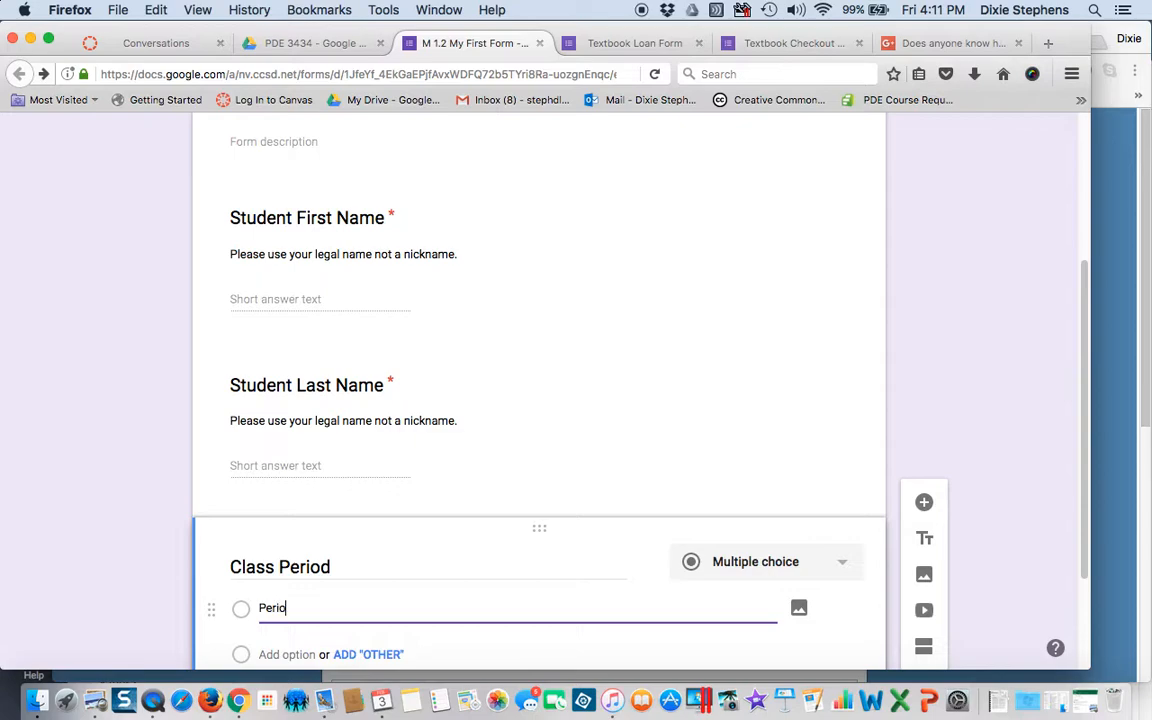
key(Return)
text(Period 2)
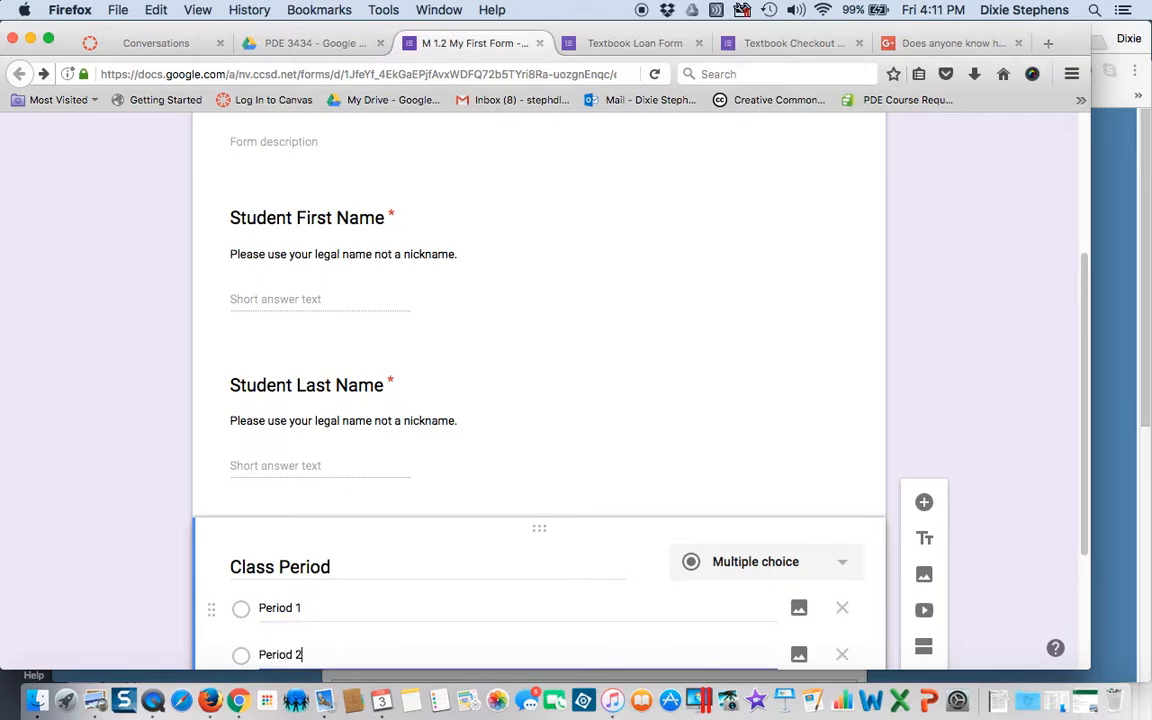
key(Return)
scroll(250, 620, down, 3)
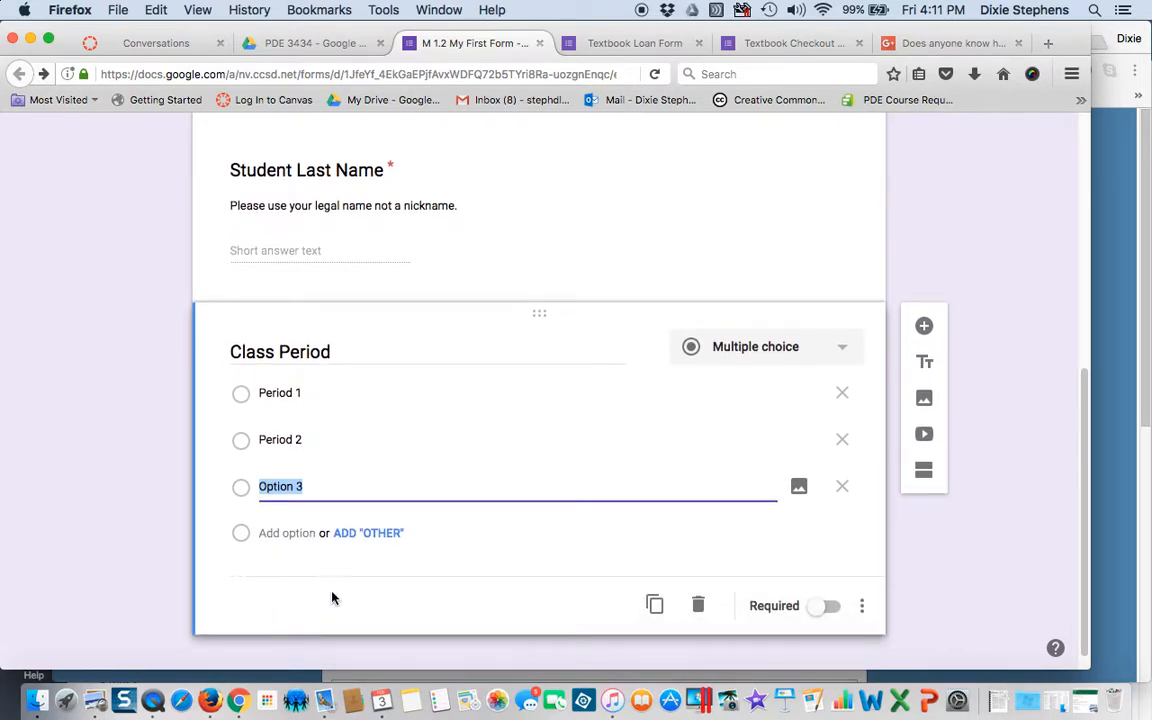
click(376, 536)
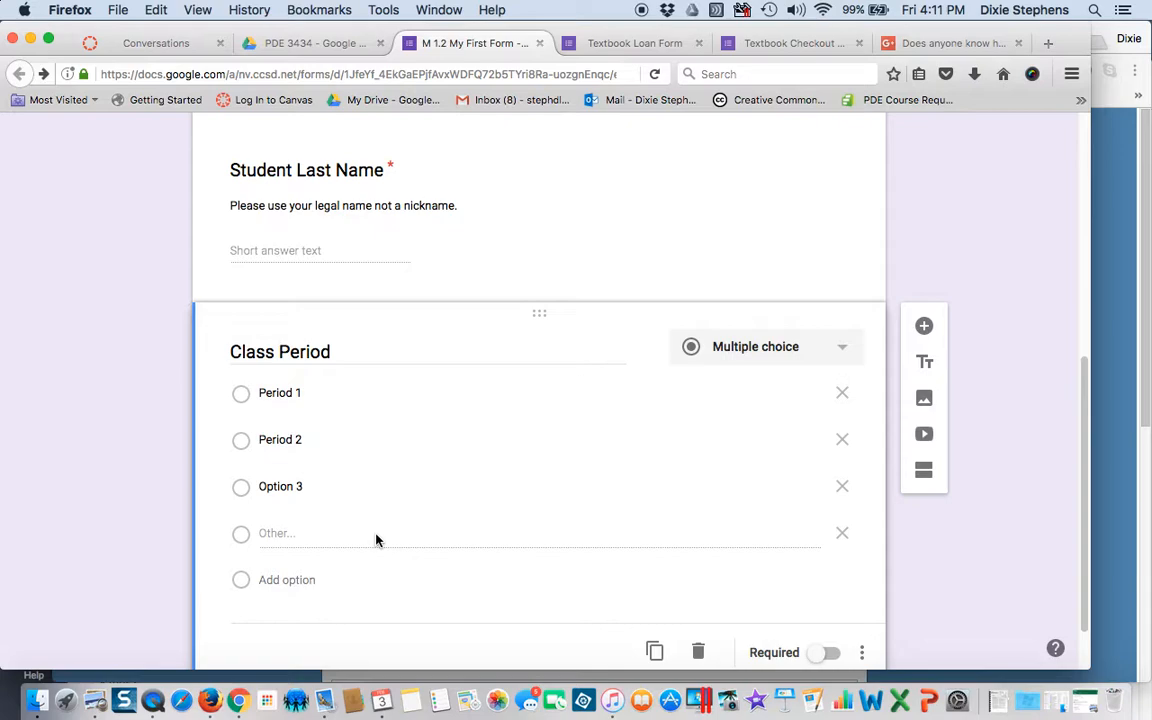
click(843, 535)
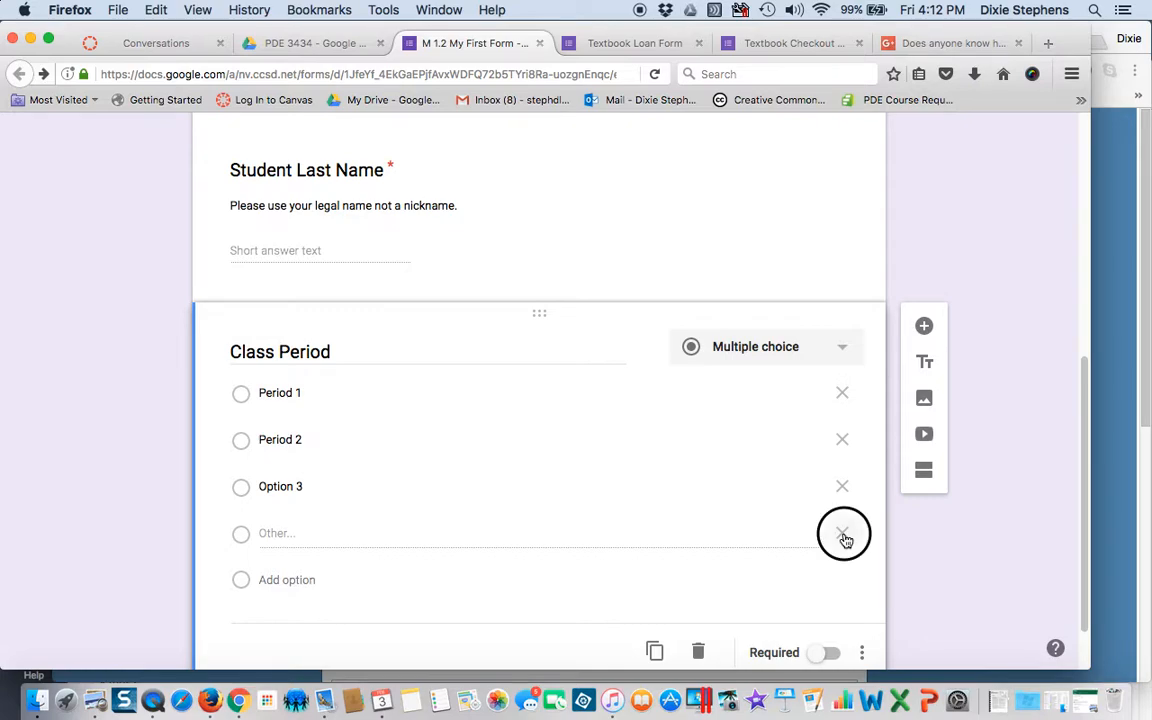
- Rename the third option to 'Period 3' and add a blank question below
click(305, 487)
drag(305, 487, 255, 485)
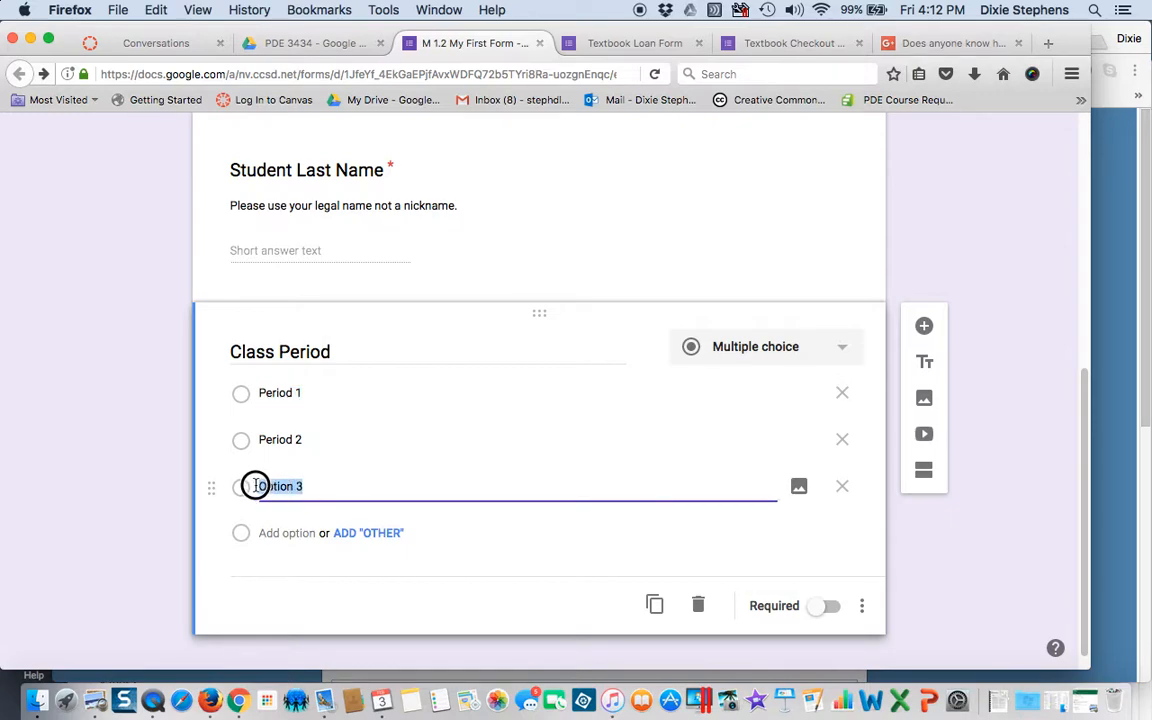
text(Perod)
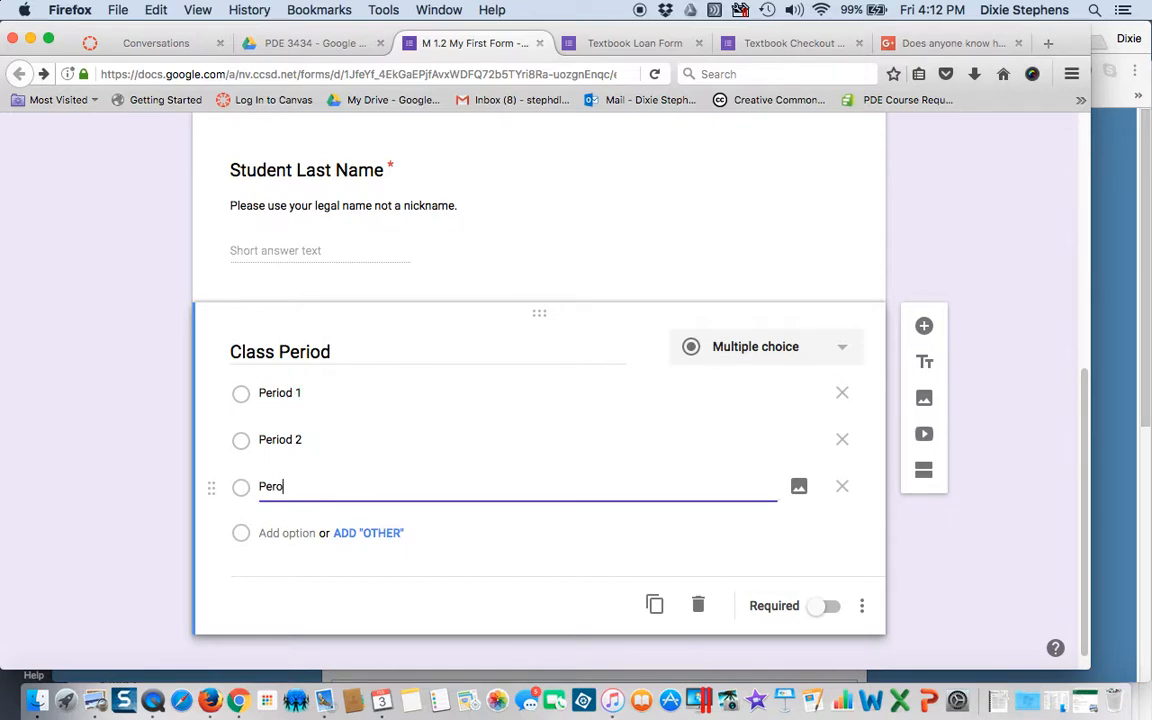
key(BackSpace)
key(BackSpace)
text(iod 3)
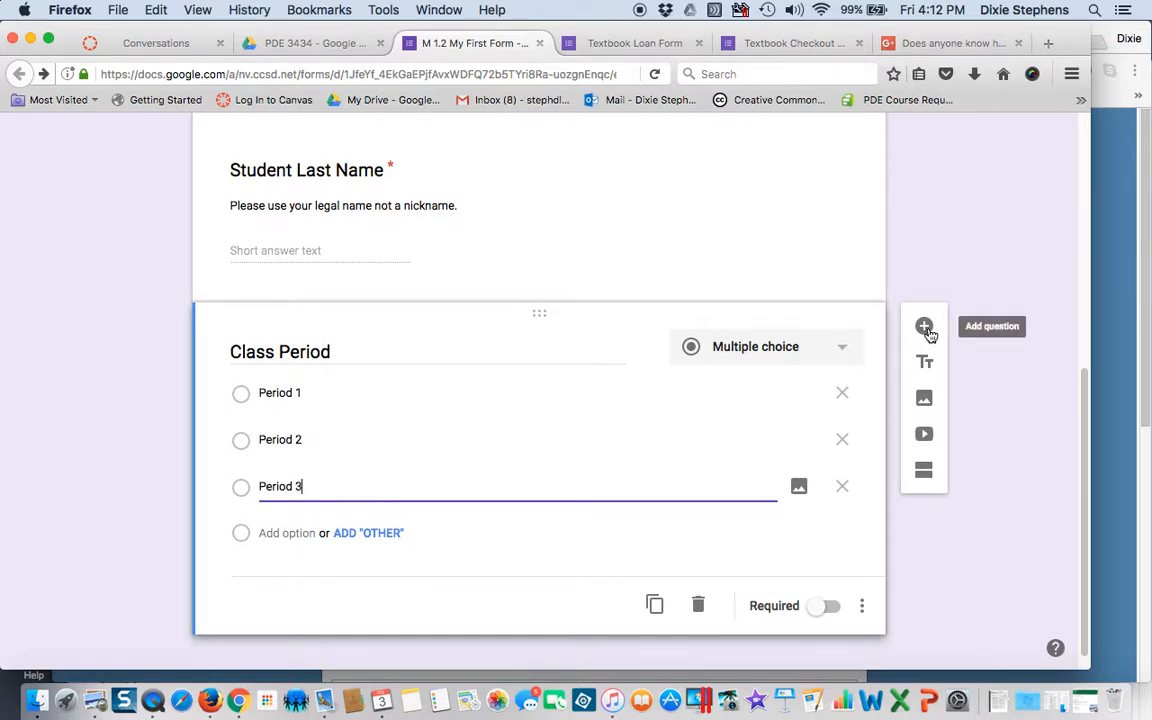
click(925, 329)
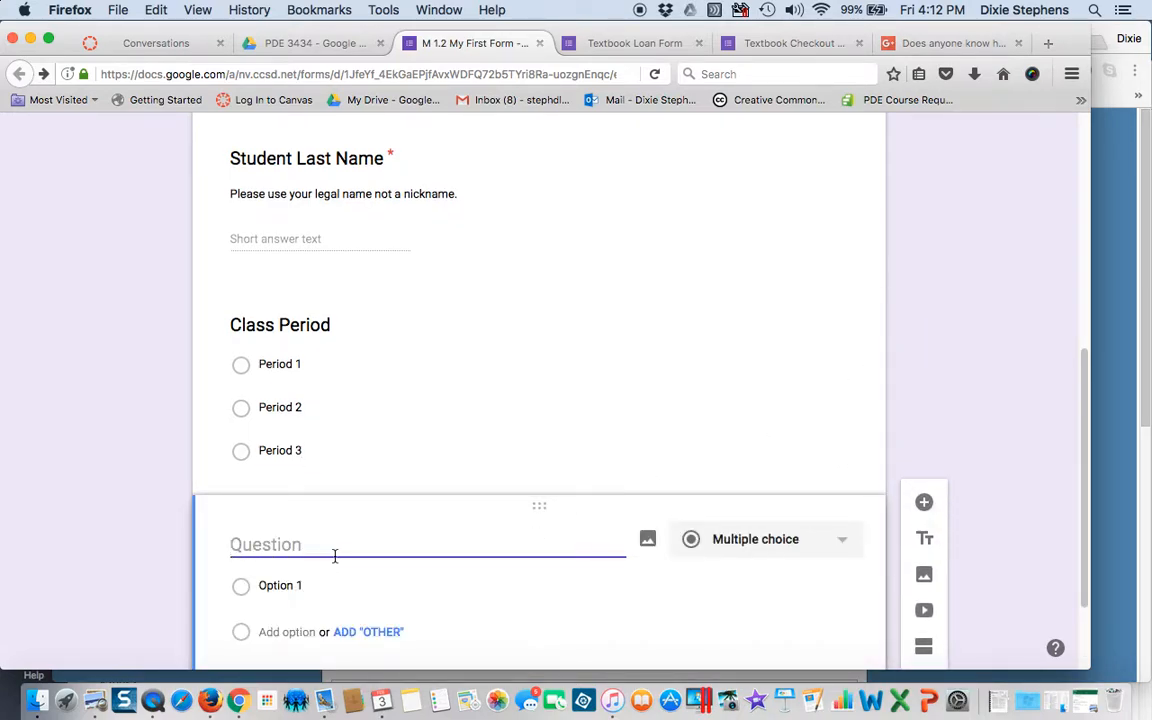
- Title the new question 'Textbook Number', and make both it and Class Period required
text(Textb)
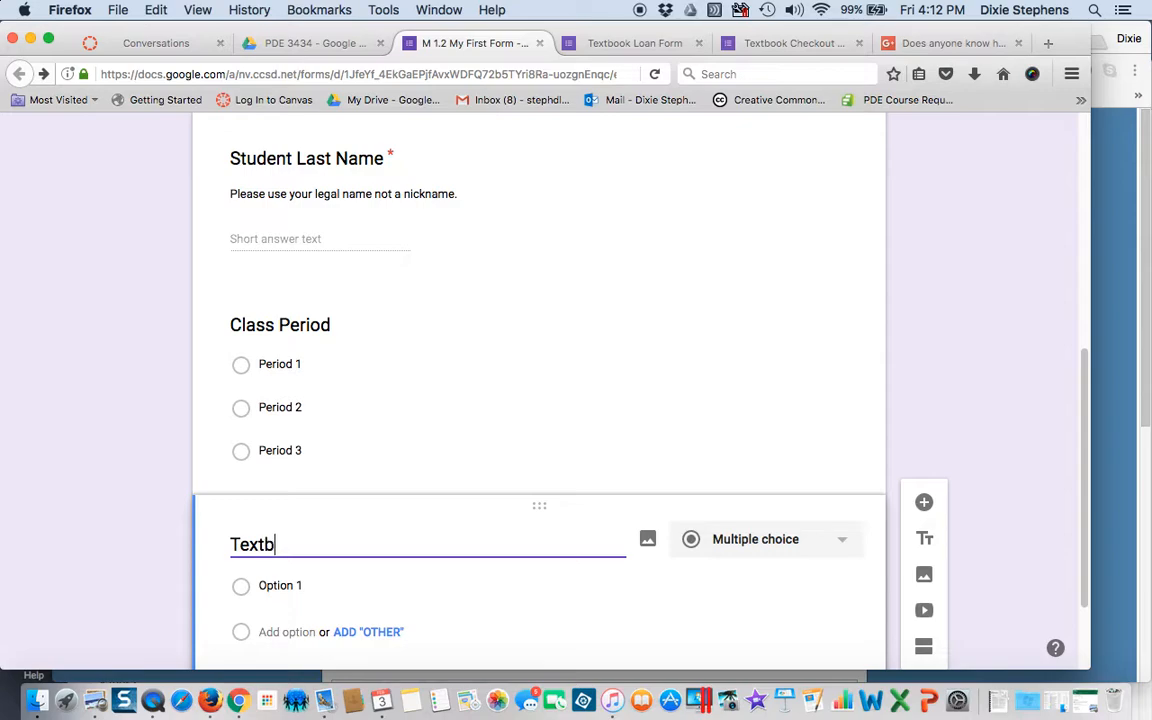
text(ook Number)
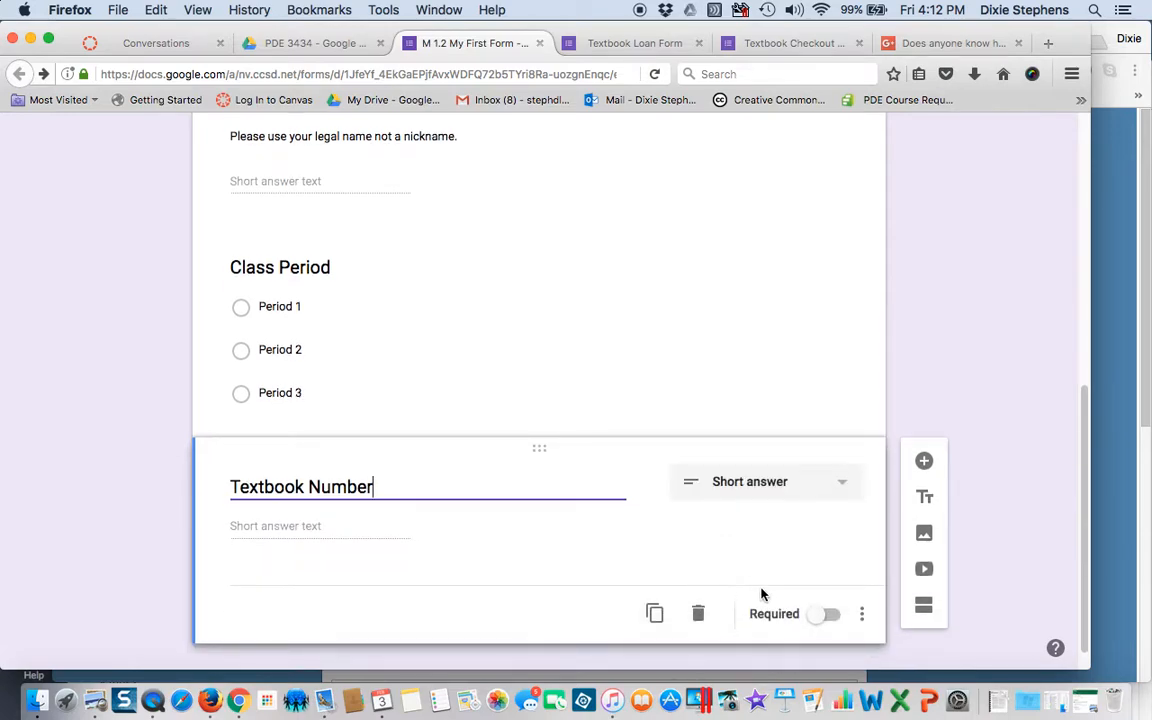
click(830, 616)
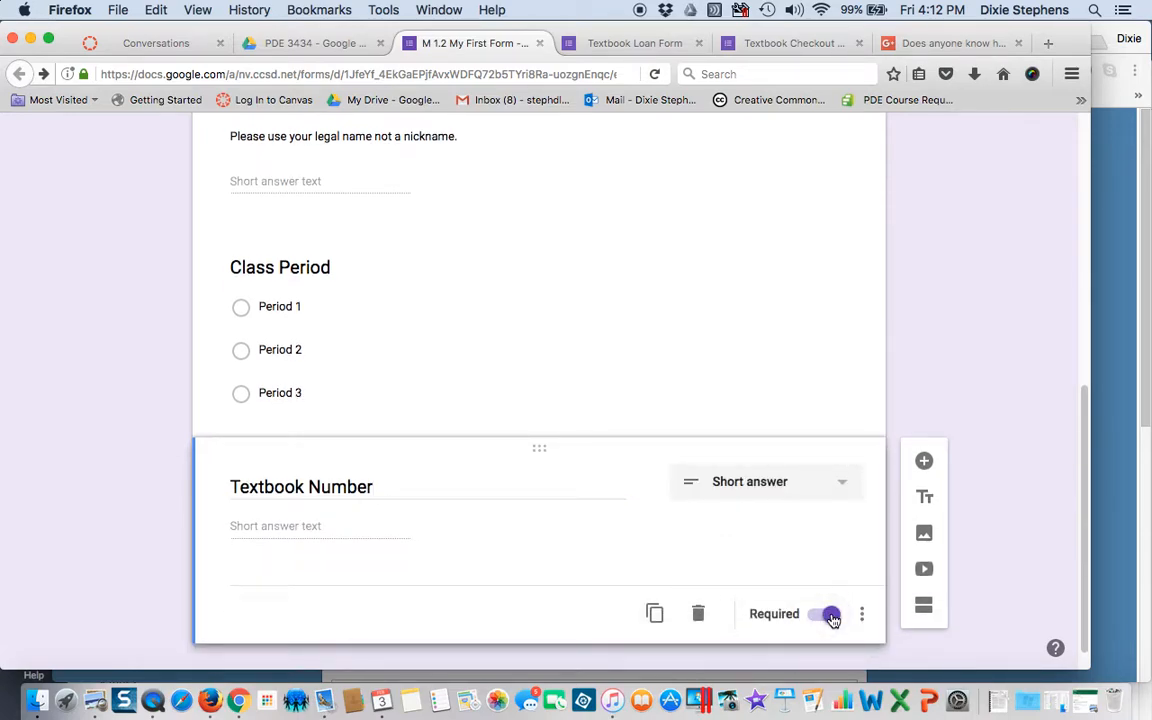
click(692, 366)
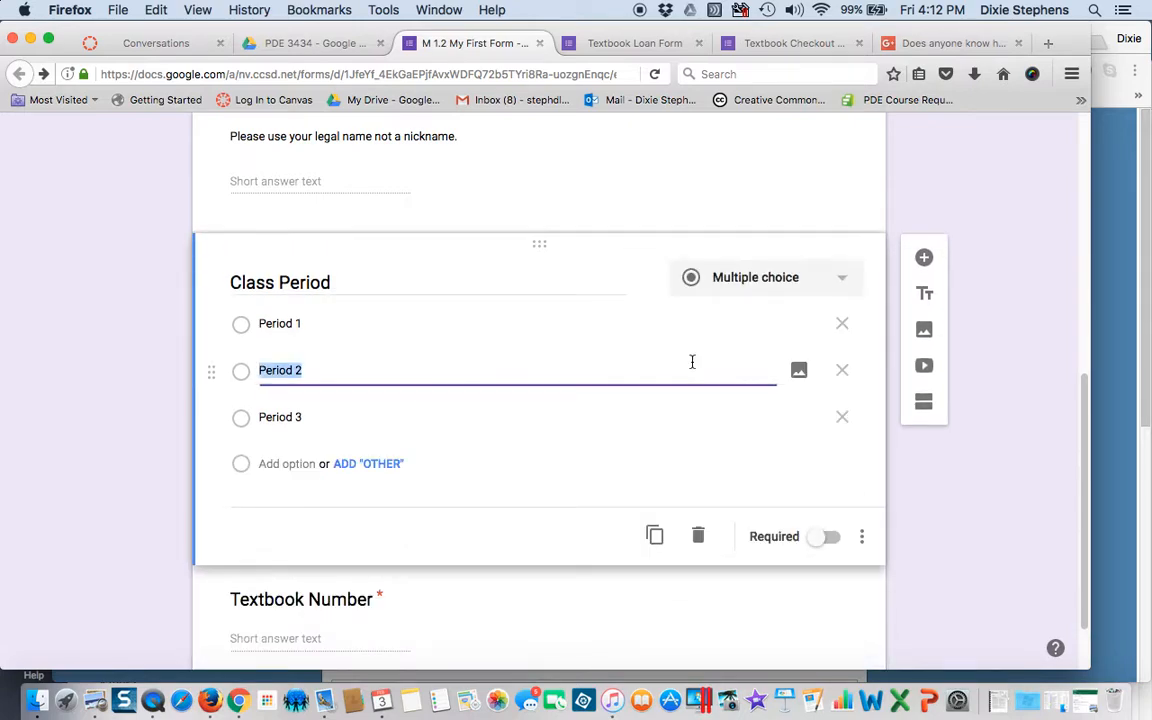
click(826, 538)
click(752, 628)
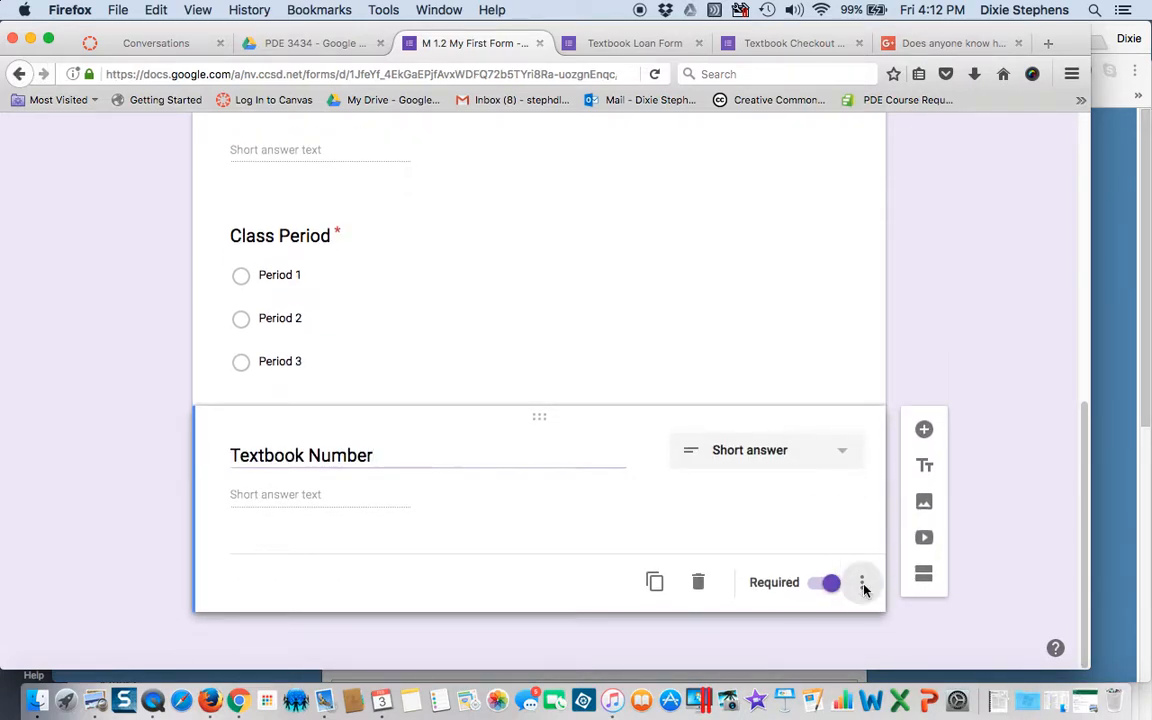
click(862, 585)
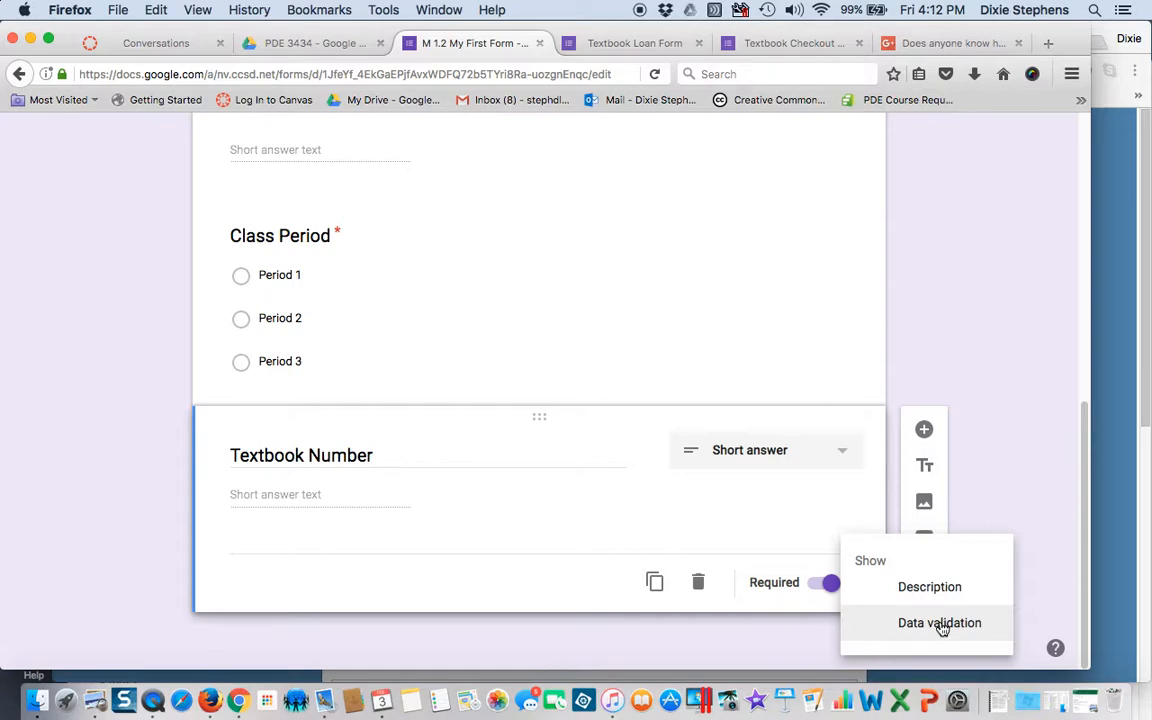
click(720, 515)
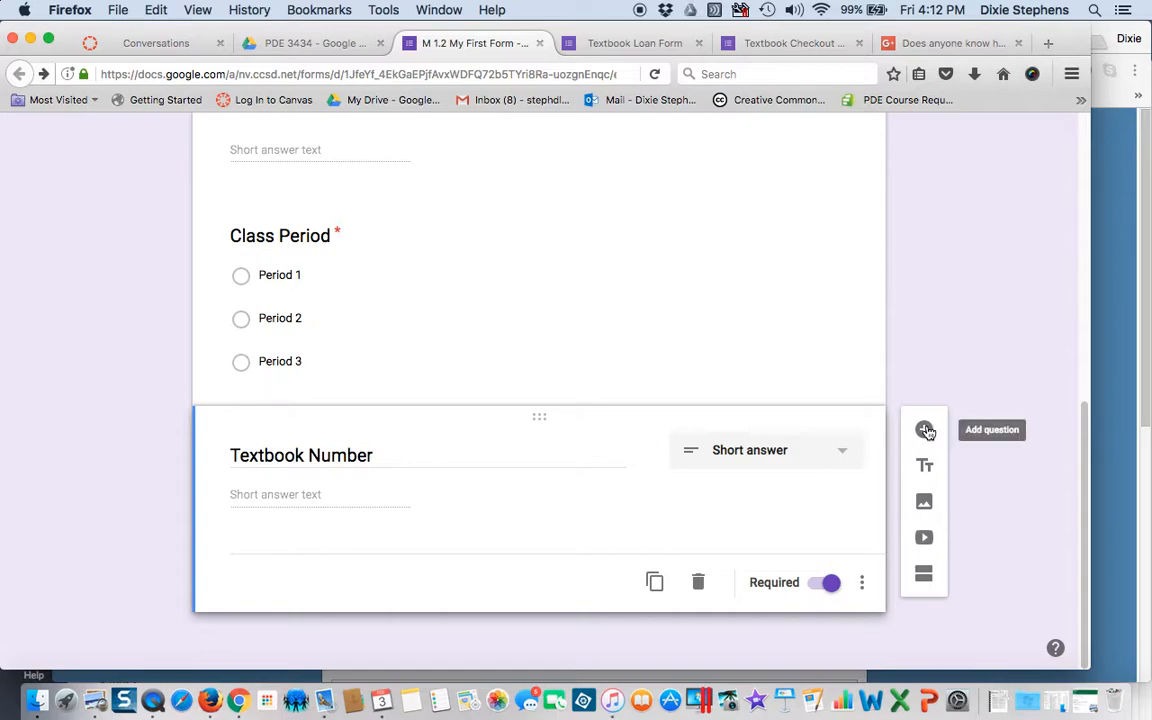
- Add a checkbox question titled 'Textbook Condition' below Textbook Number
click(925, 430)
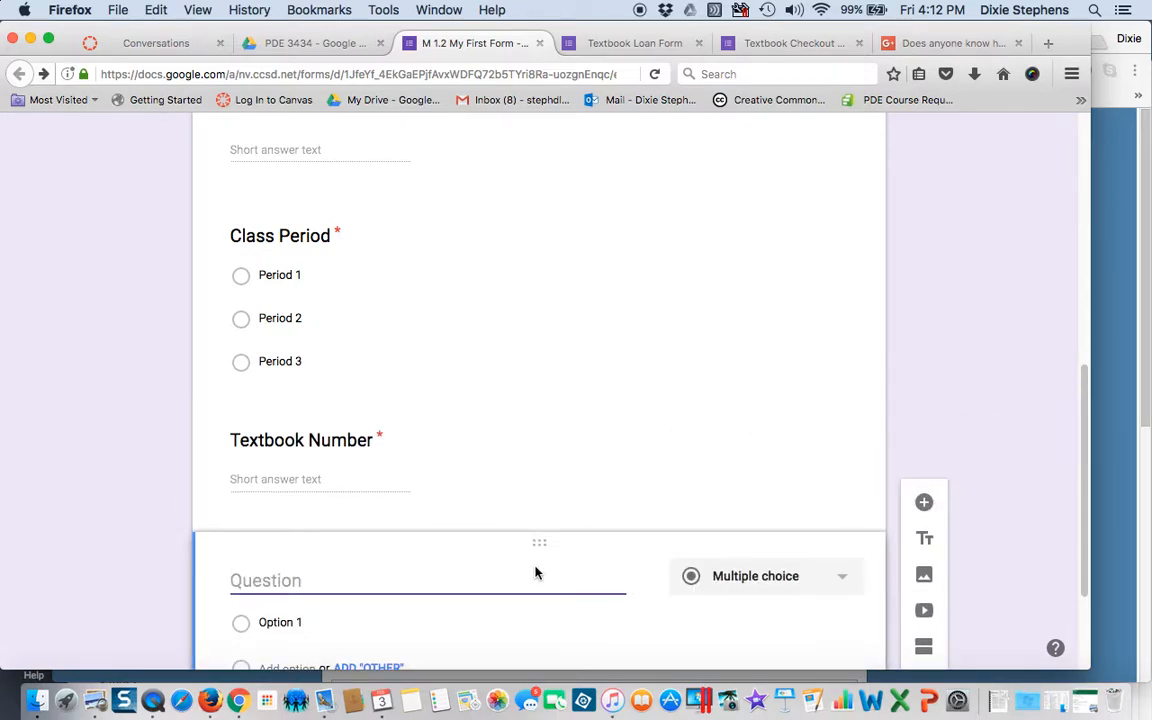
text(Tex)
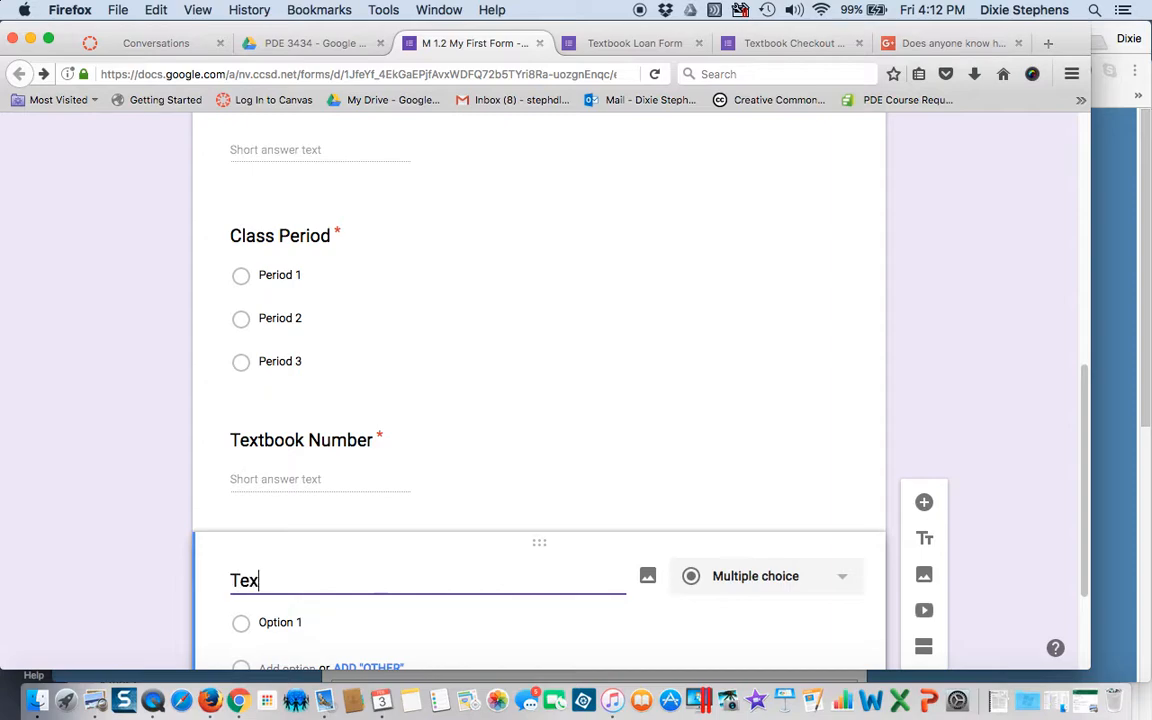
text(tbook Co)
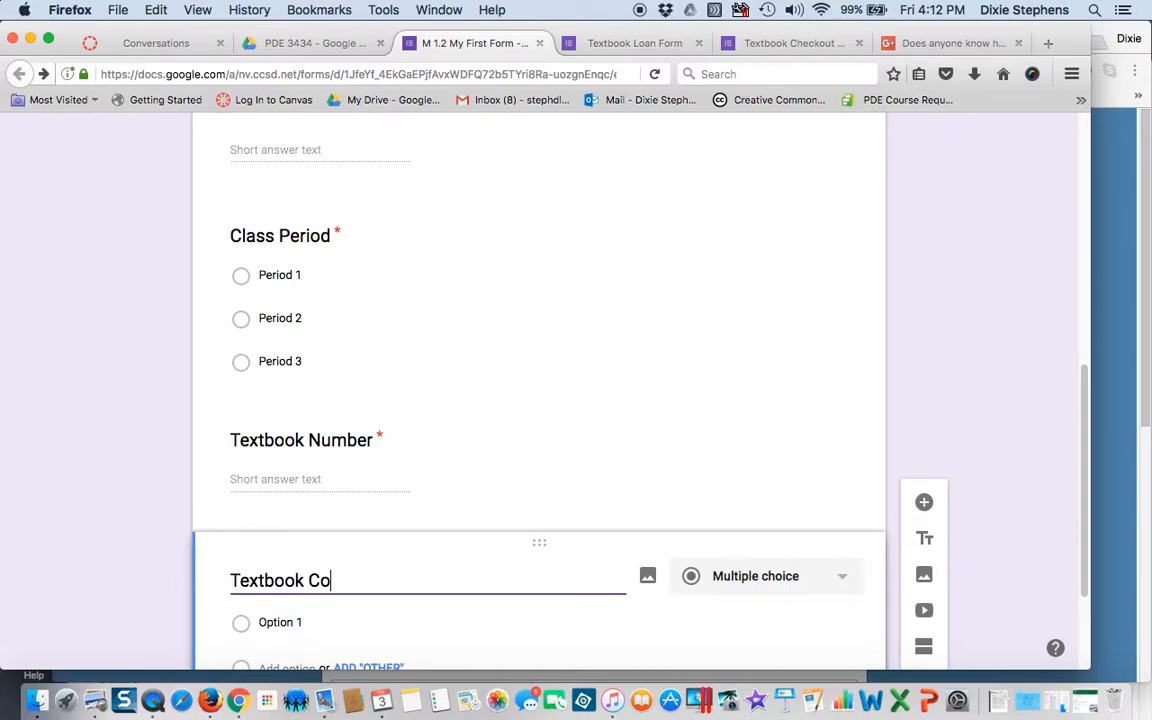
text(ndition)
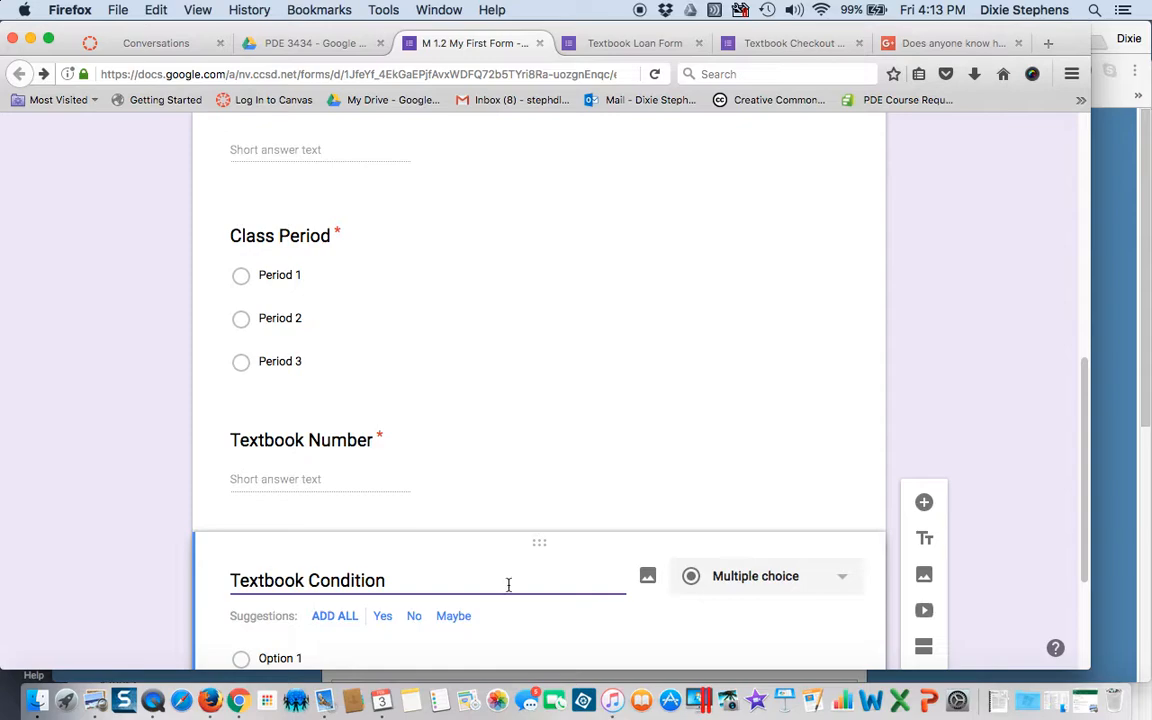
click(790, 580)
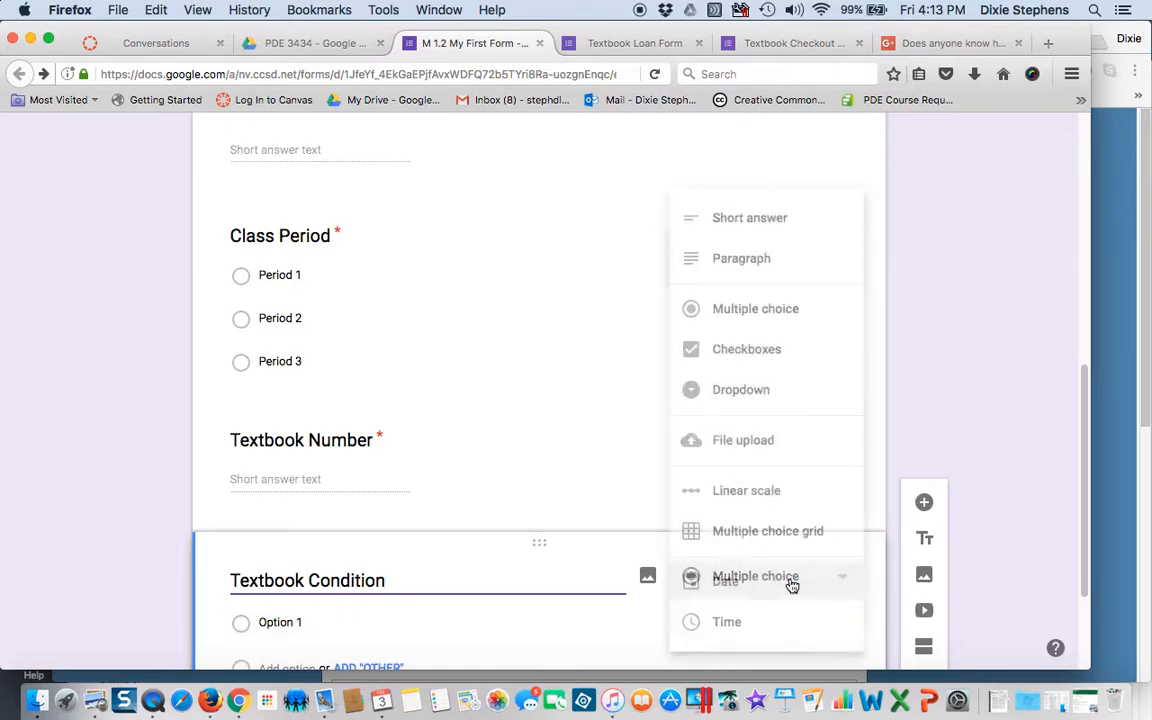
click(751, 347)
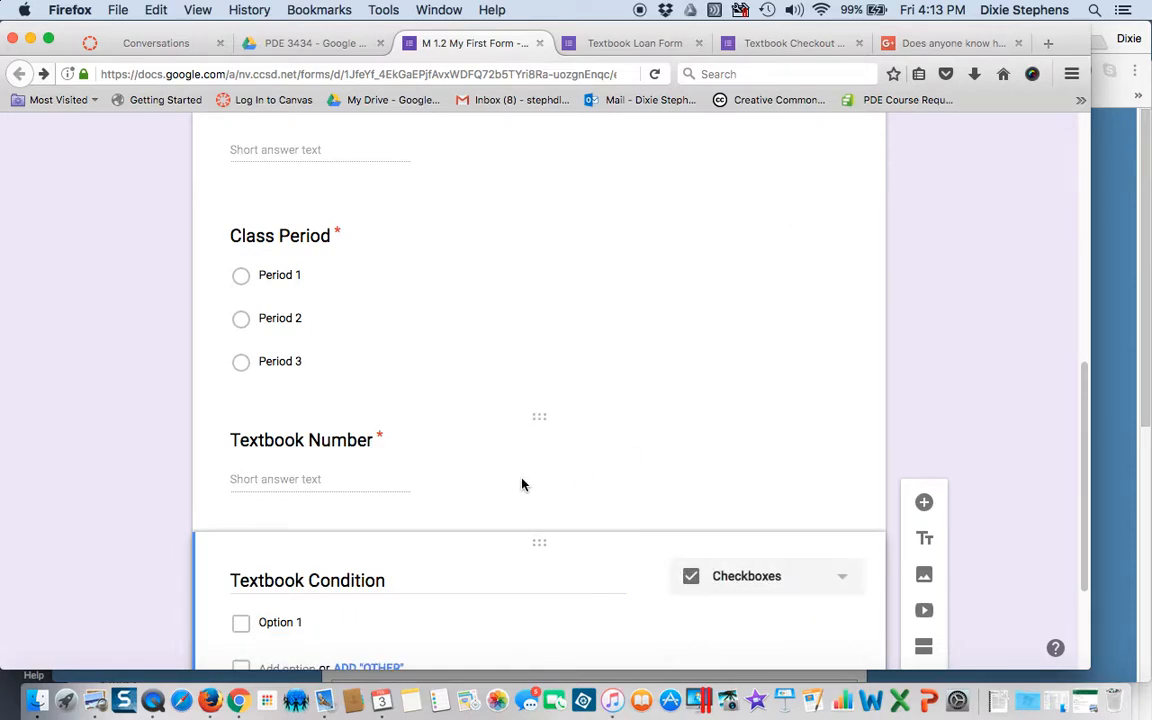
- Give it the choices New, Good, Fair and Other, and make it required
click(260, 451)
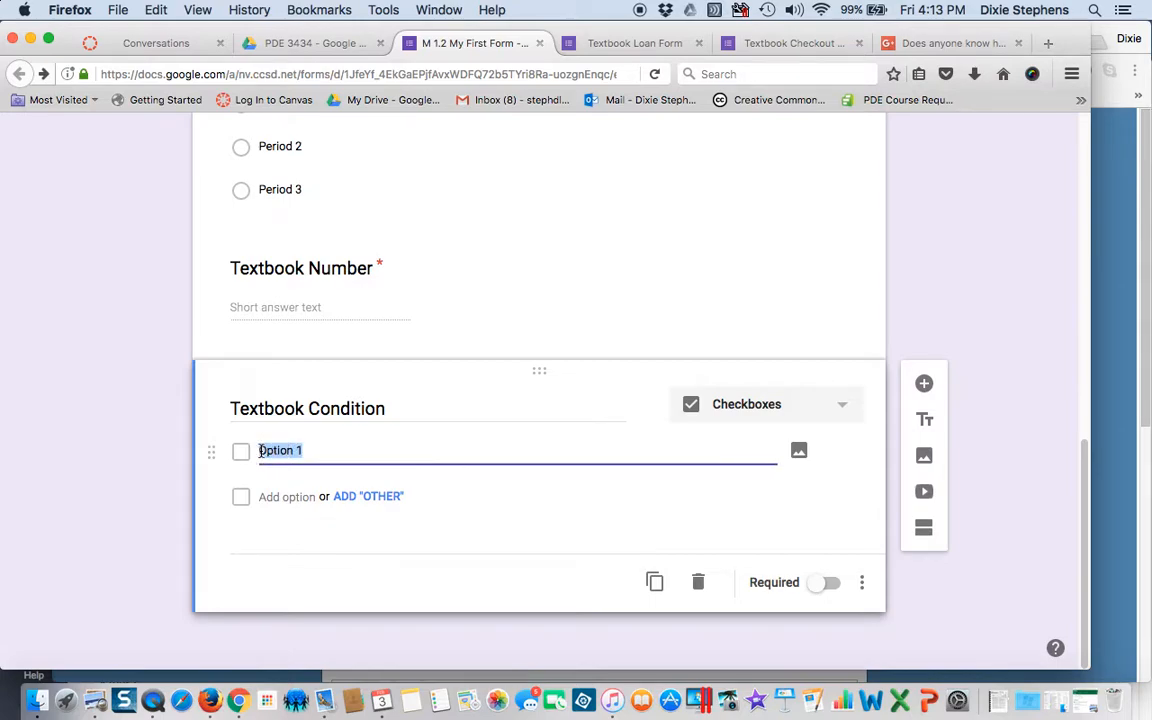
text(New)
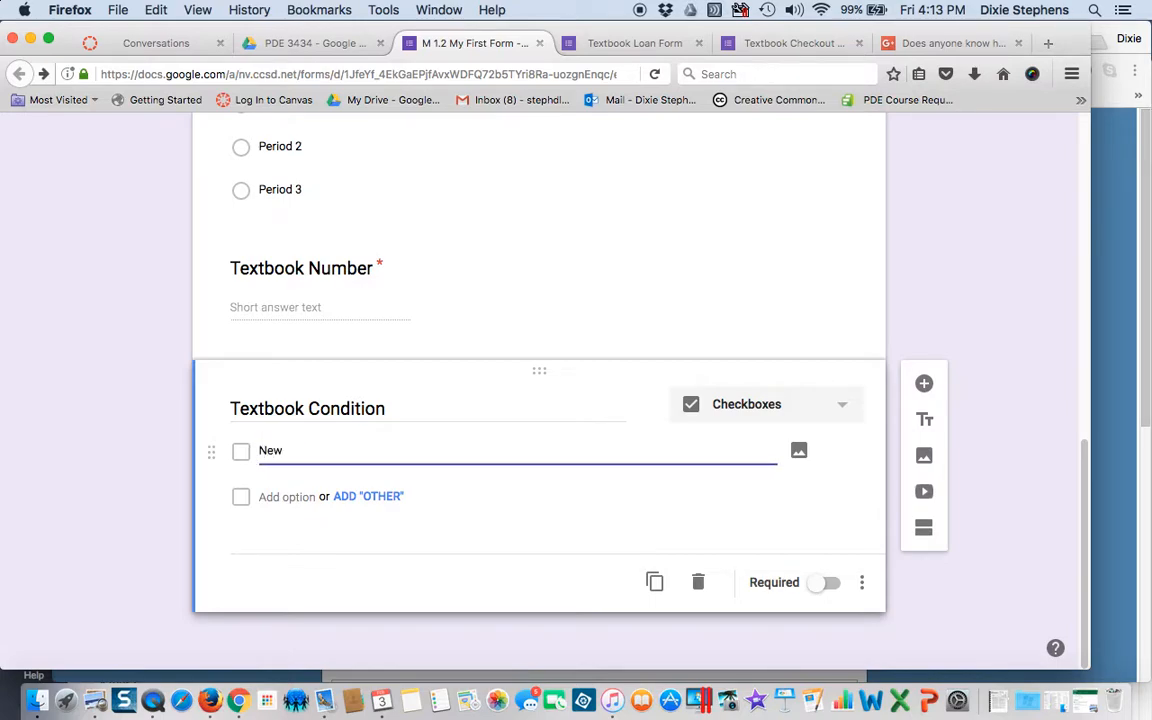
key(Return)
text(Good)
key(Return)
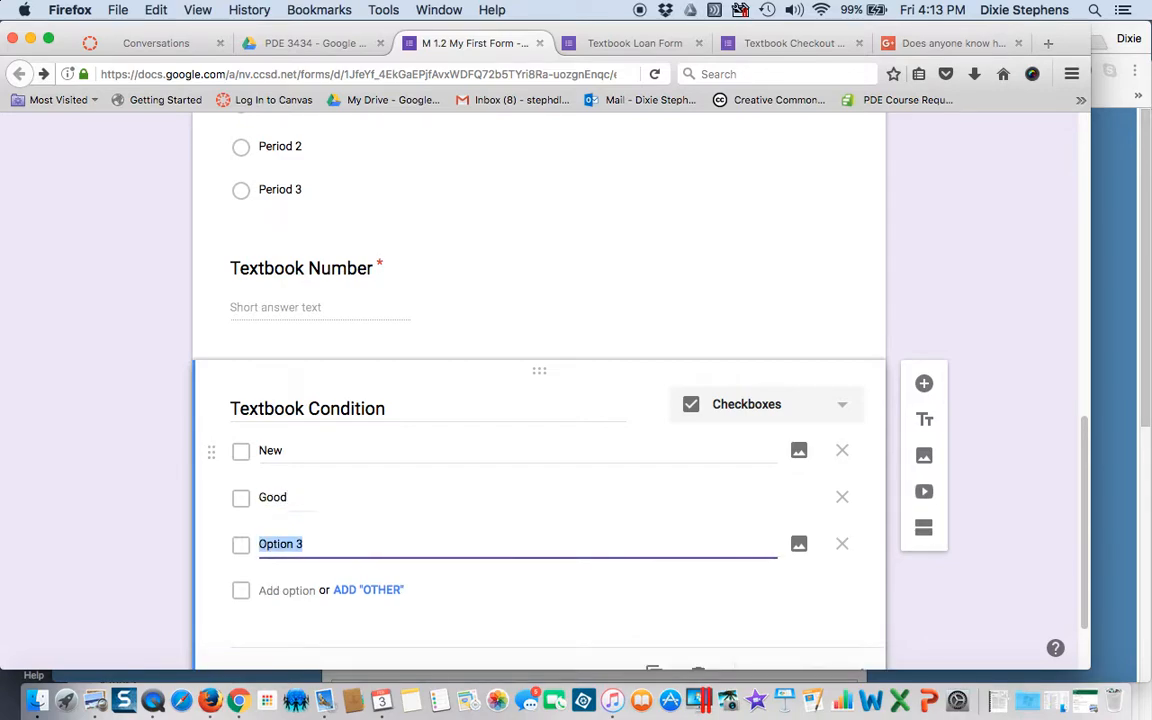
text(Fair)
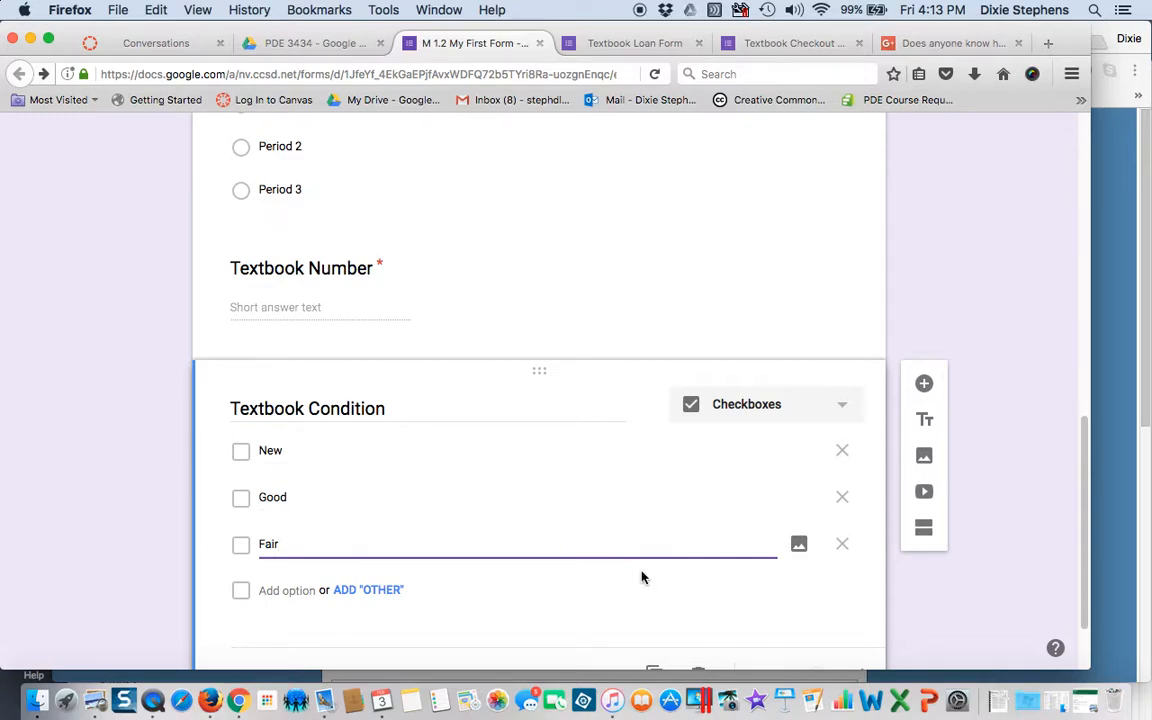
click(381, 592)
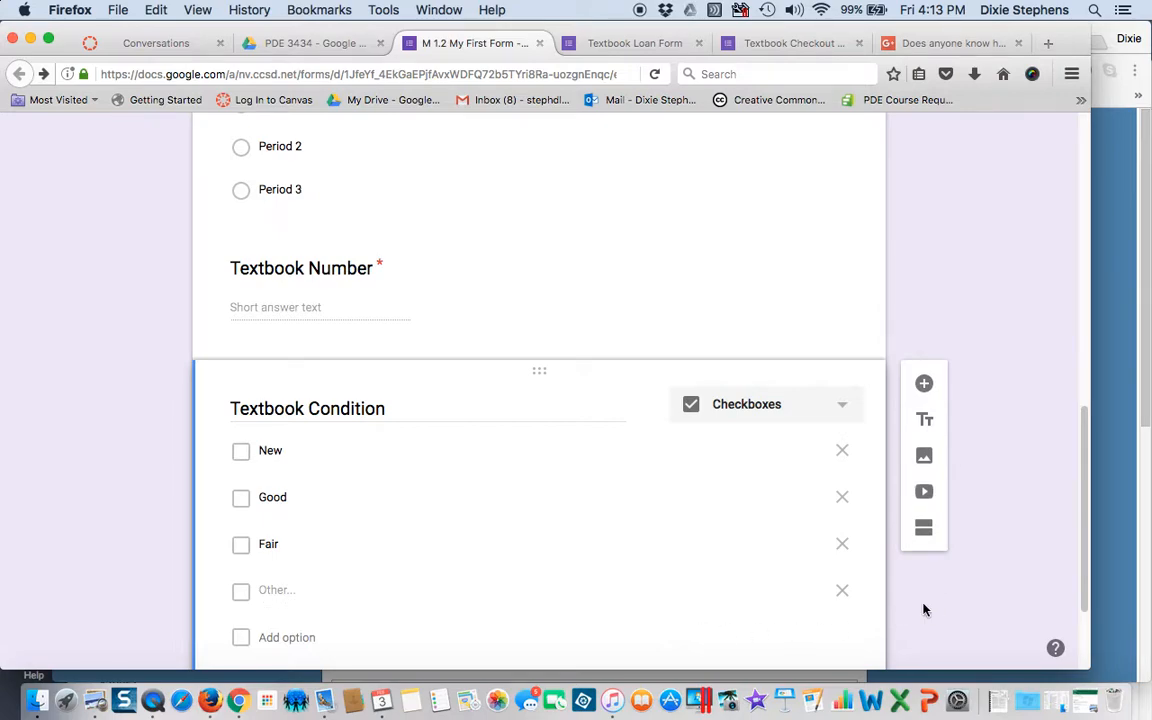
scroll(923, 607, down, 1)
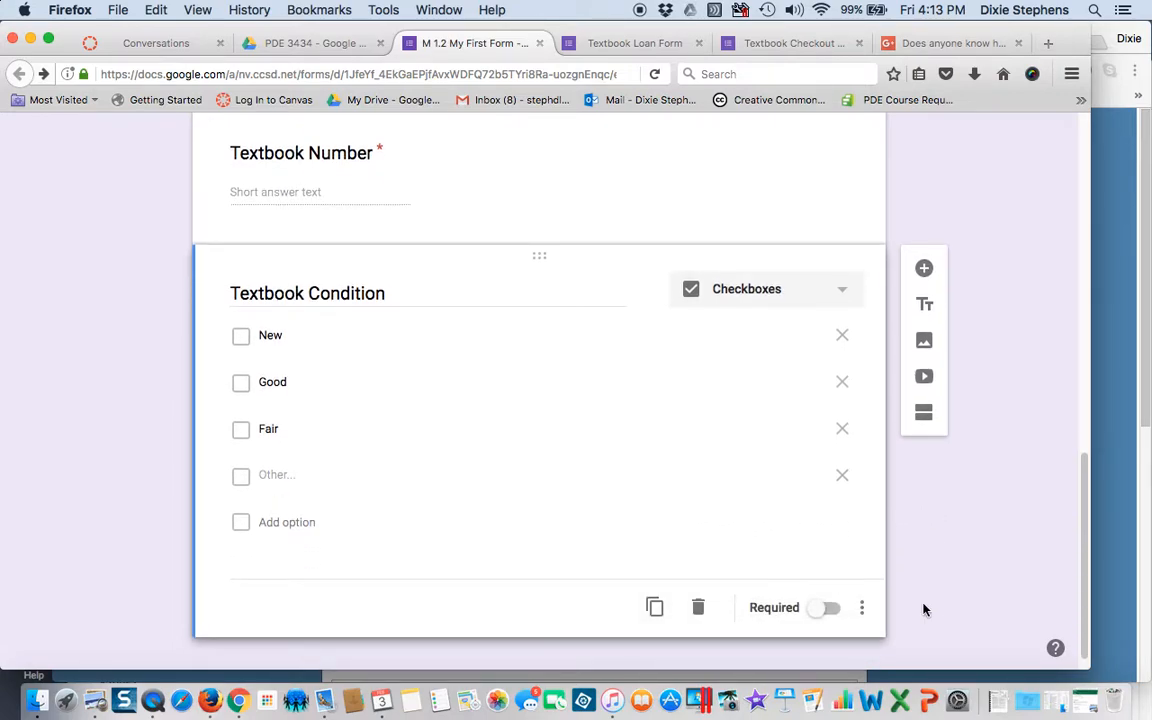
click(830, 607)
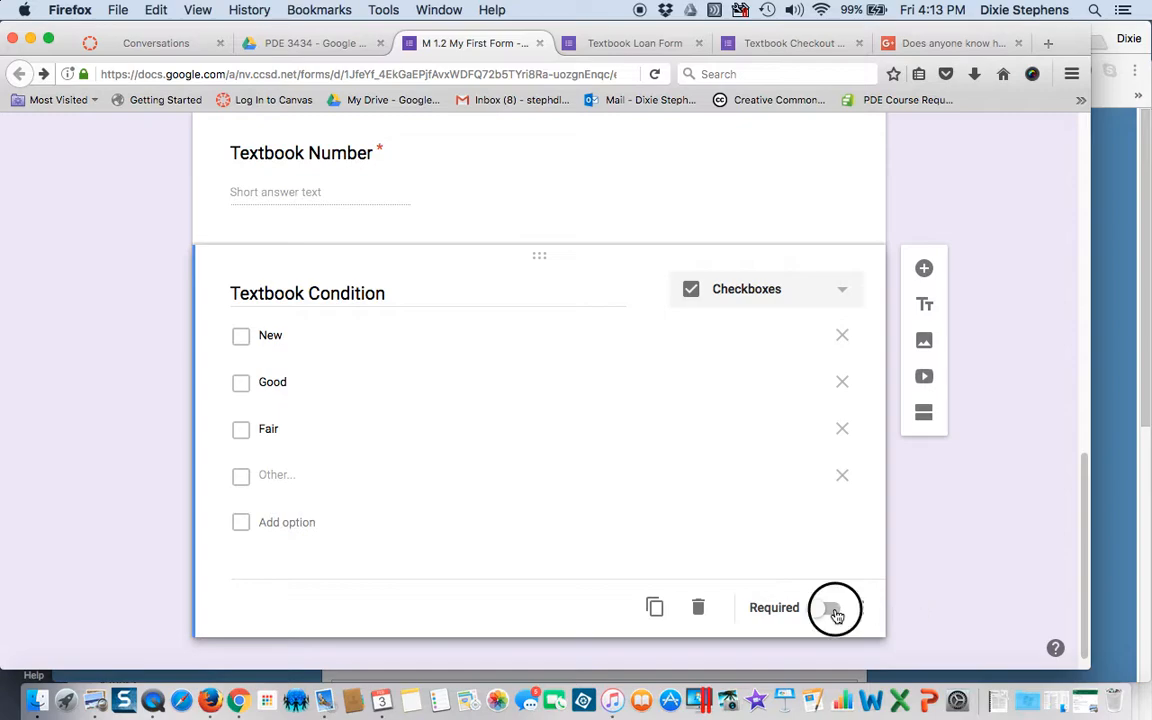
scroll(968, 597, up, 15)
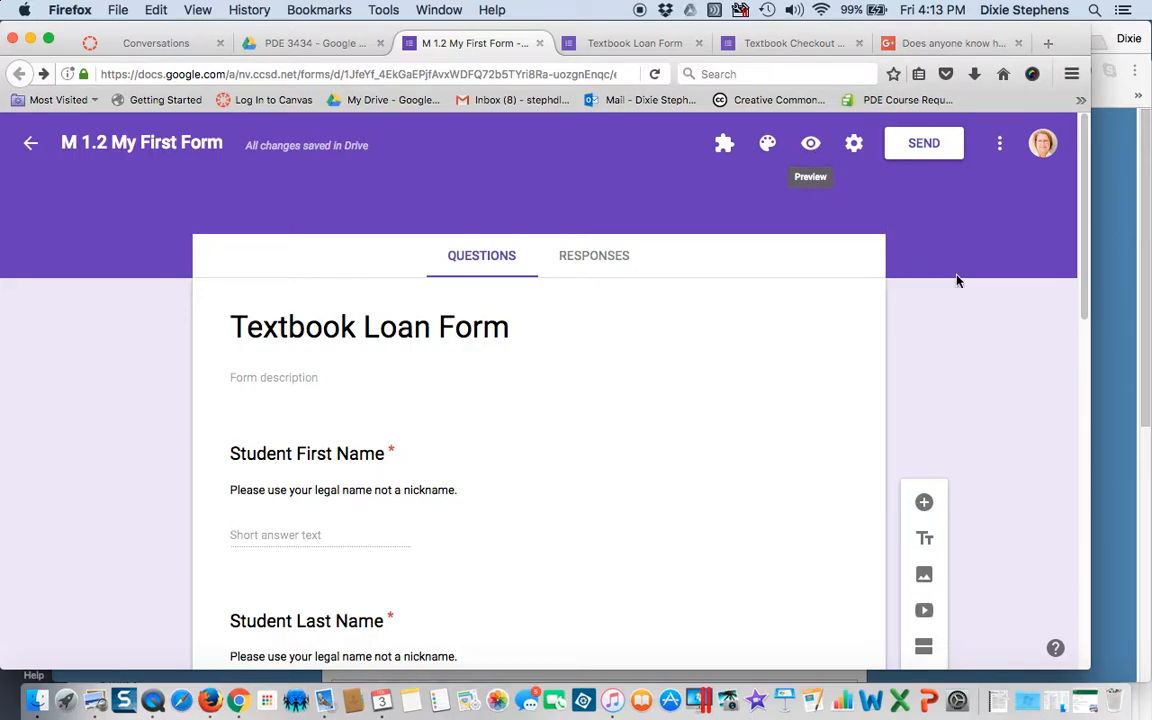
- Widen the browser window so the whole editor fits, and dismiss the extra options menu
drag(1089, 340, 753, 306)
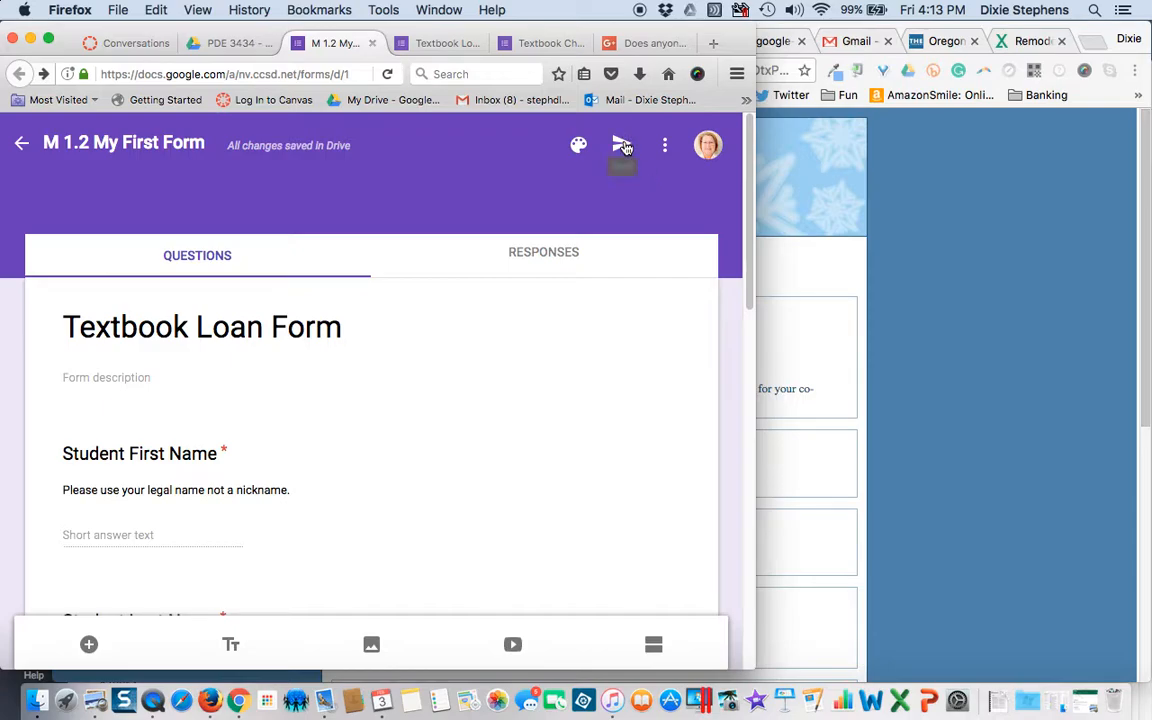
click(668, 148)
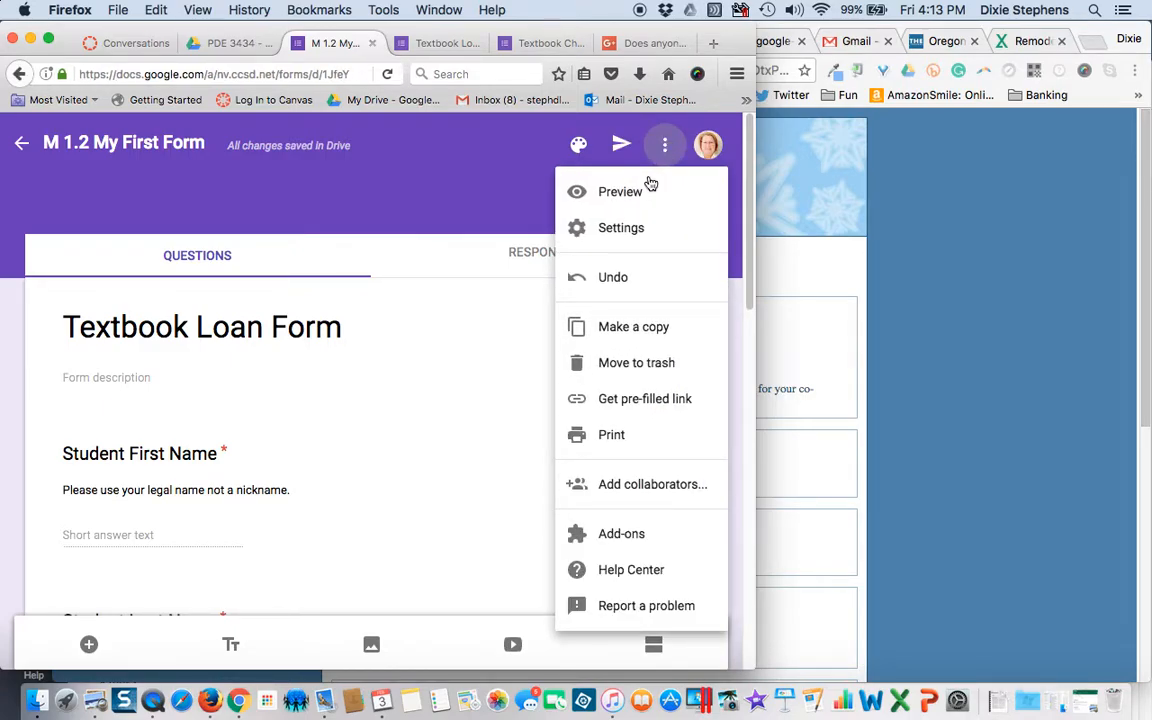
drag(755, 254, 954, 249)
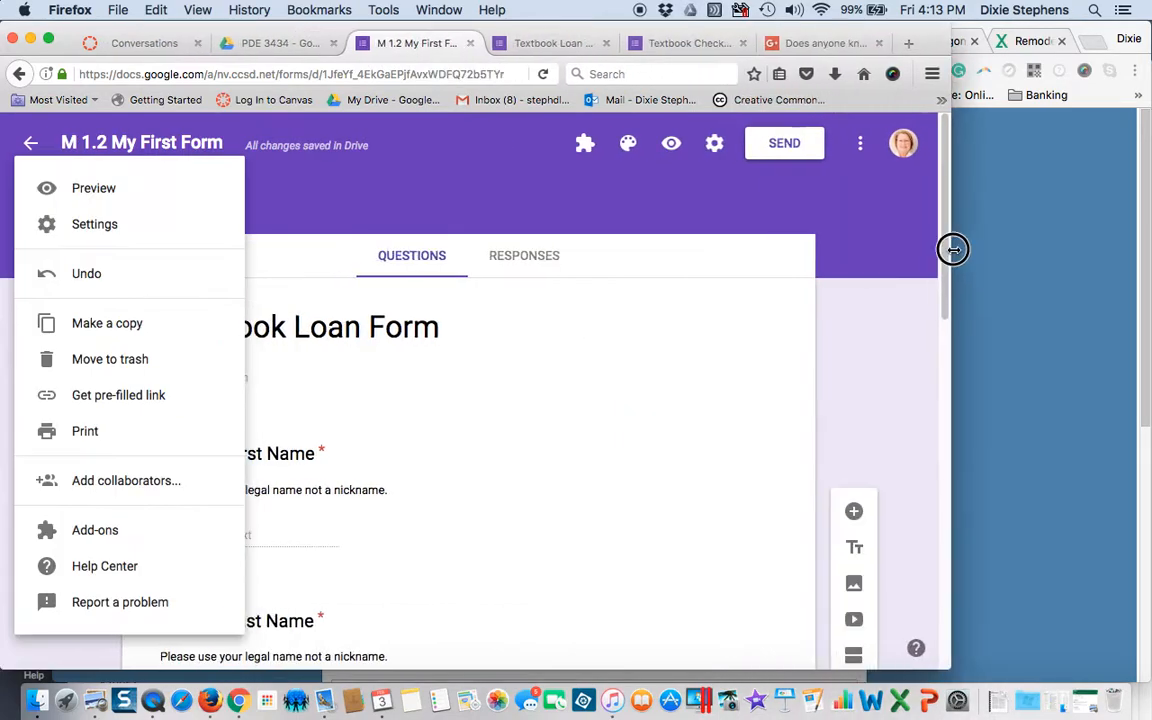
click(697, 196)
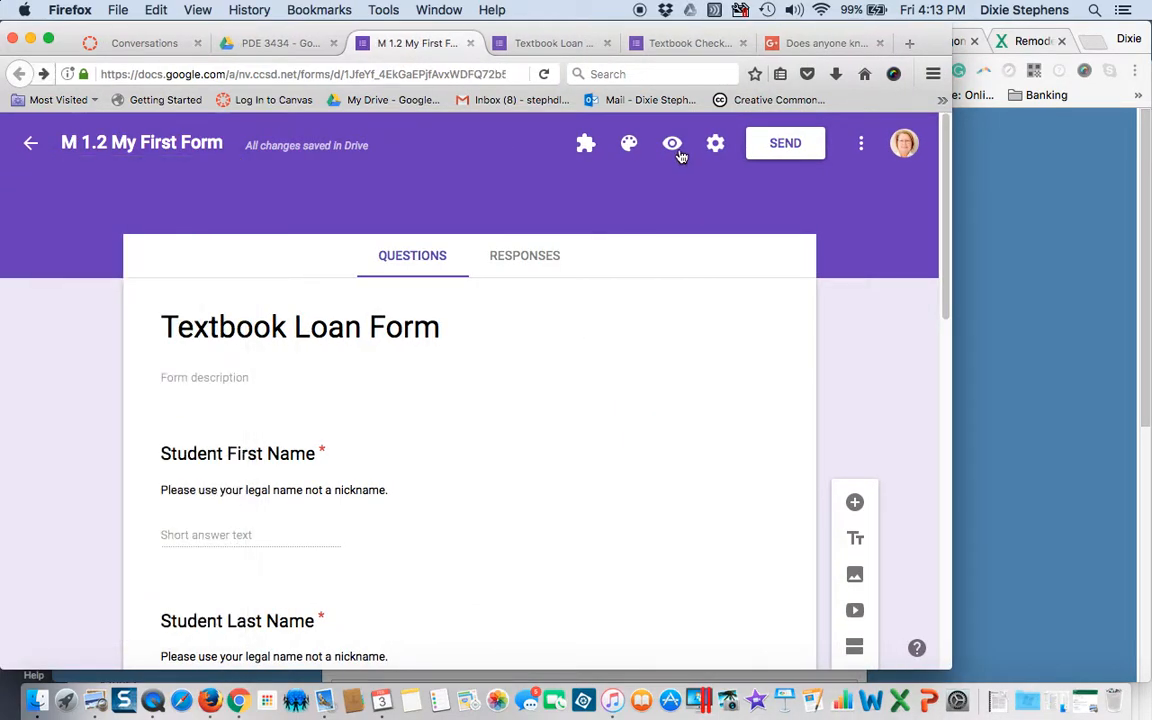
- Preview the form and enter the student's first and last names, correcting the first name
click(672, 147)
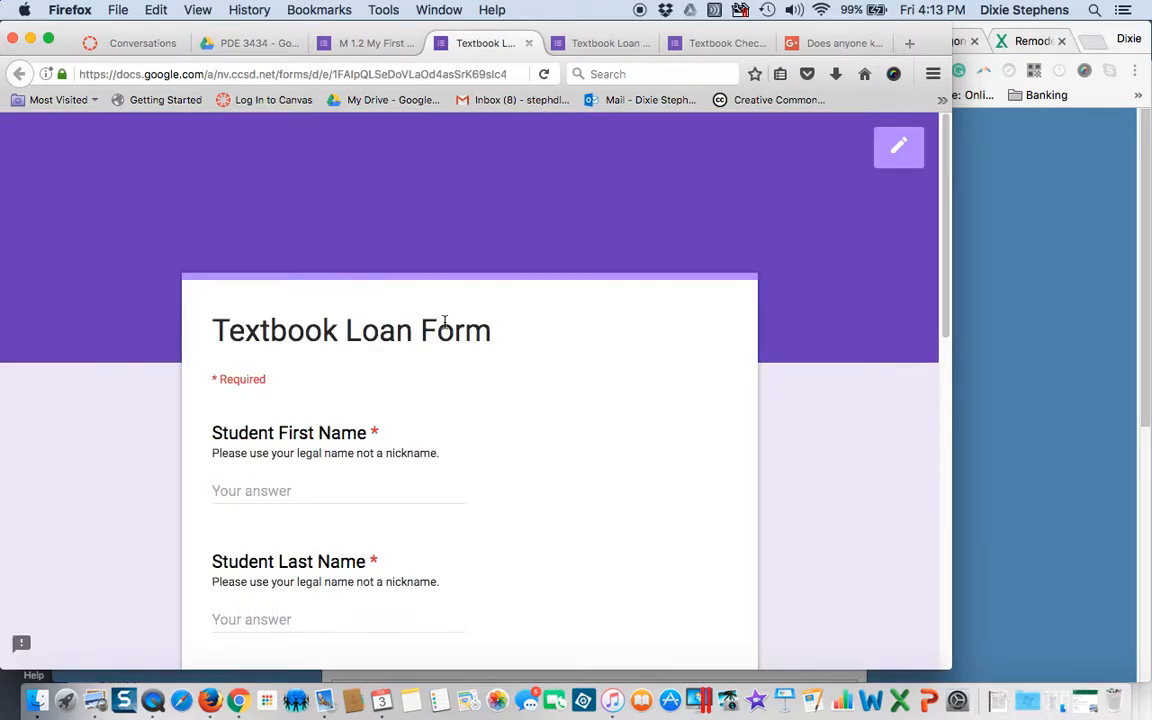
scroll(445, 321, down, 1)
click(362, 360)
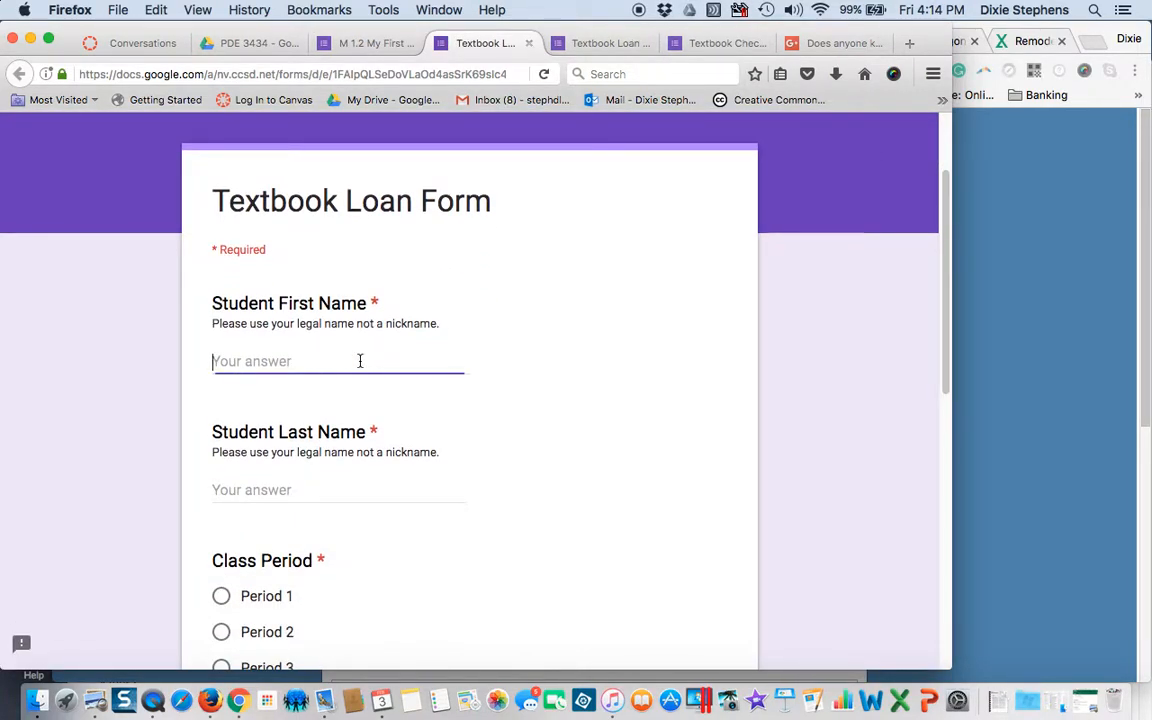
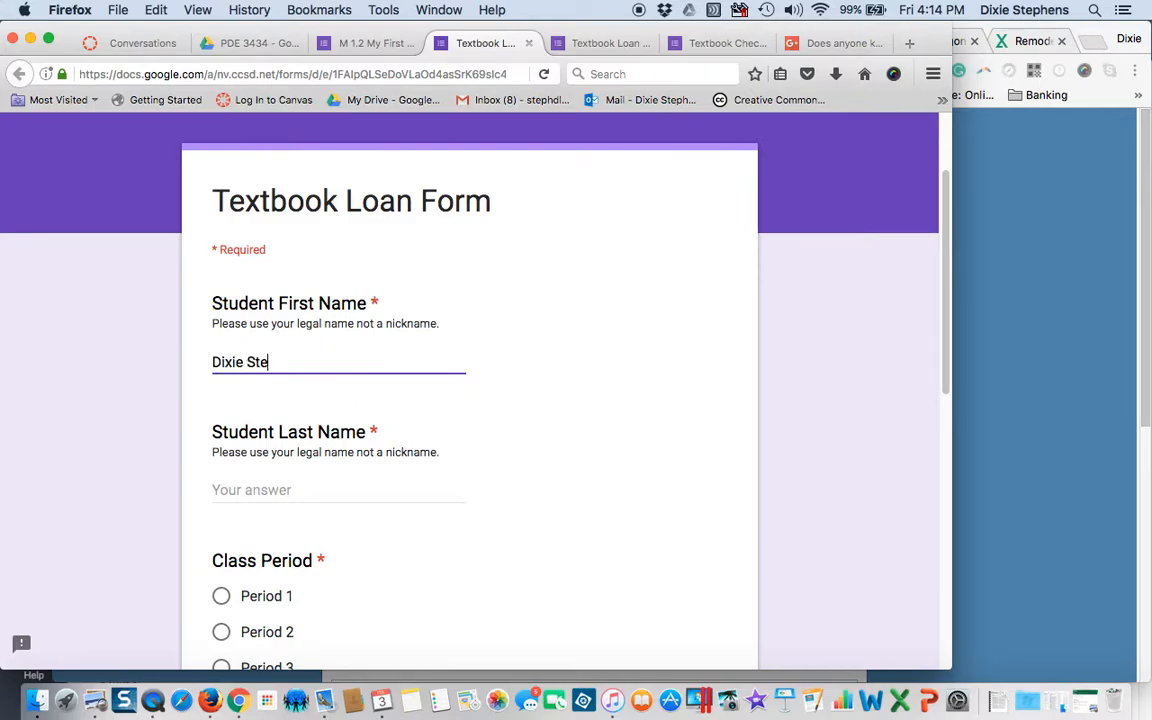
click(298, 483)
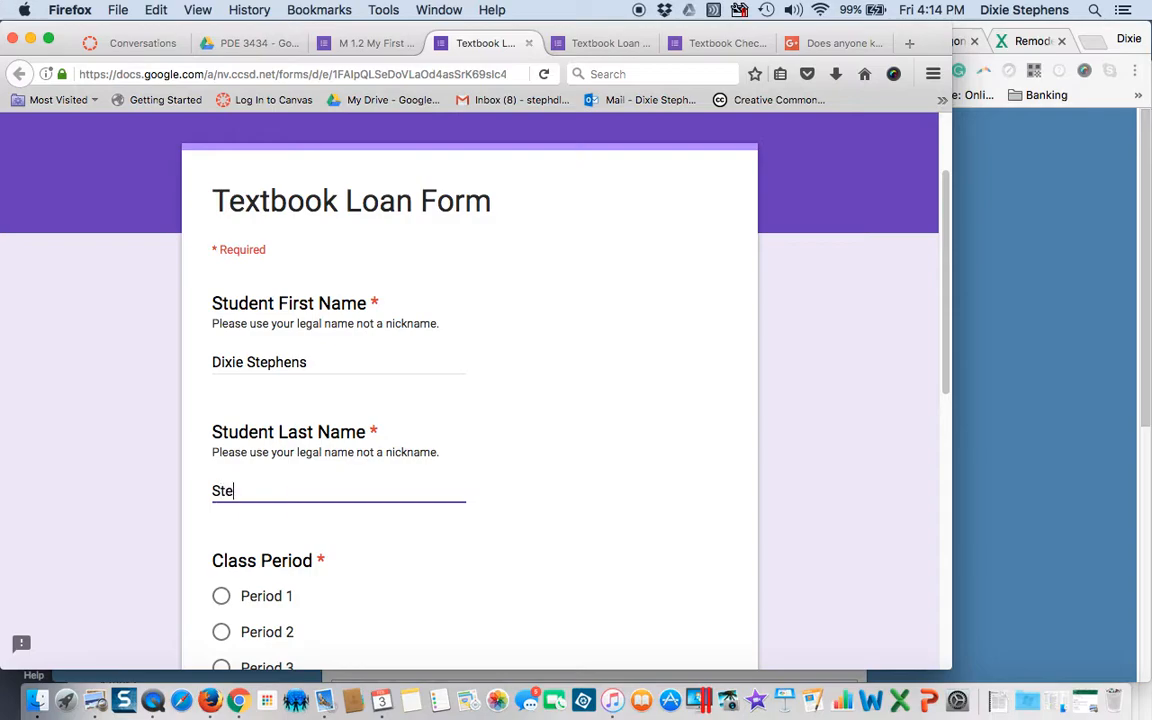
drag(247, 363, 324, 365)
key(BackSpace)
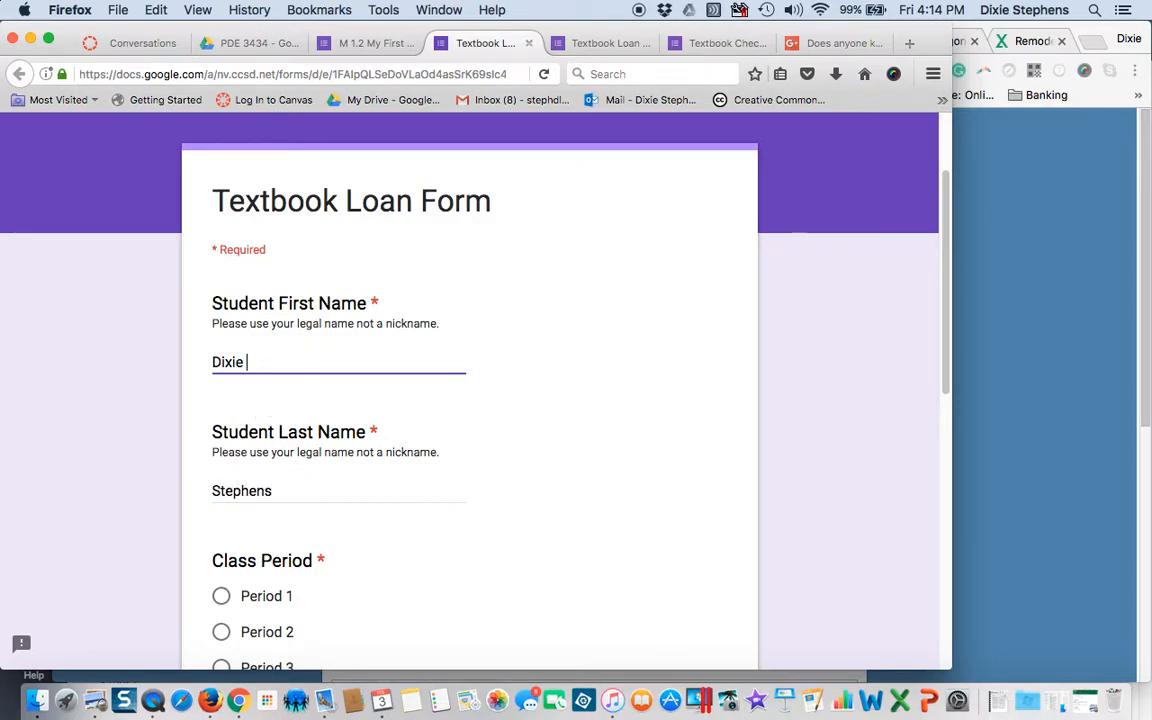
scroll(240, 430, down, 5)
- Choose Period 1, enter textbook number 1213444, and tick Good and Fair
click(221, 416)
click(270, 586)
text(1213444)
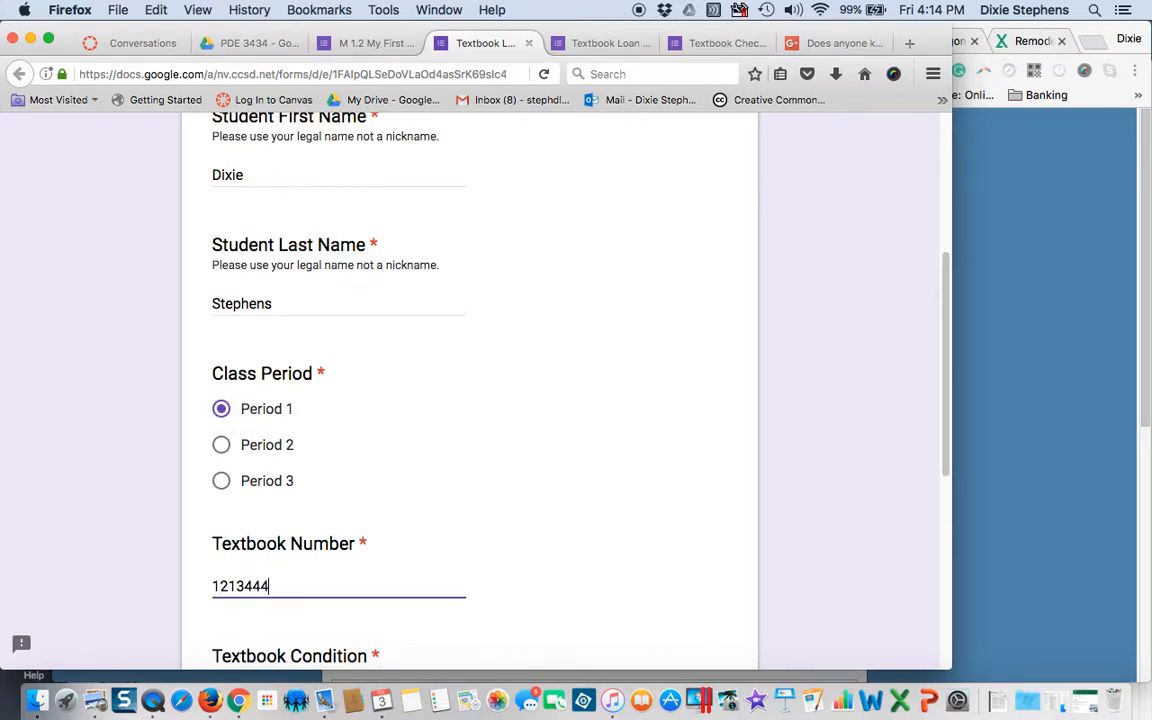
scroll(273, 591, down, 3)
click(221, 603)
click(221, 644)
scroll(432, 599, down, 2)
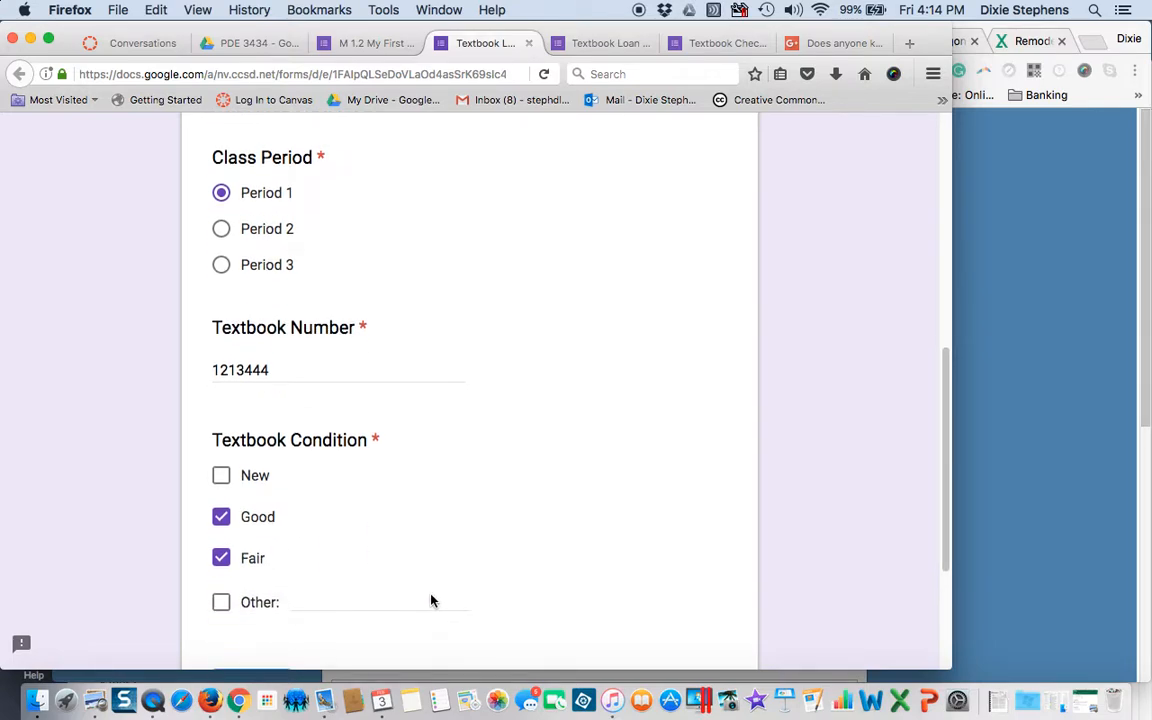
- Tick Other with the note 'Some damage but not too bad', keep only Fair and Other, and submit
click(221, 604)
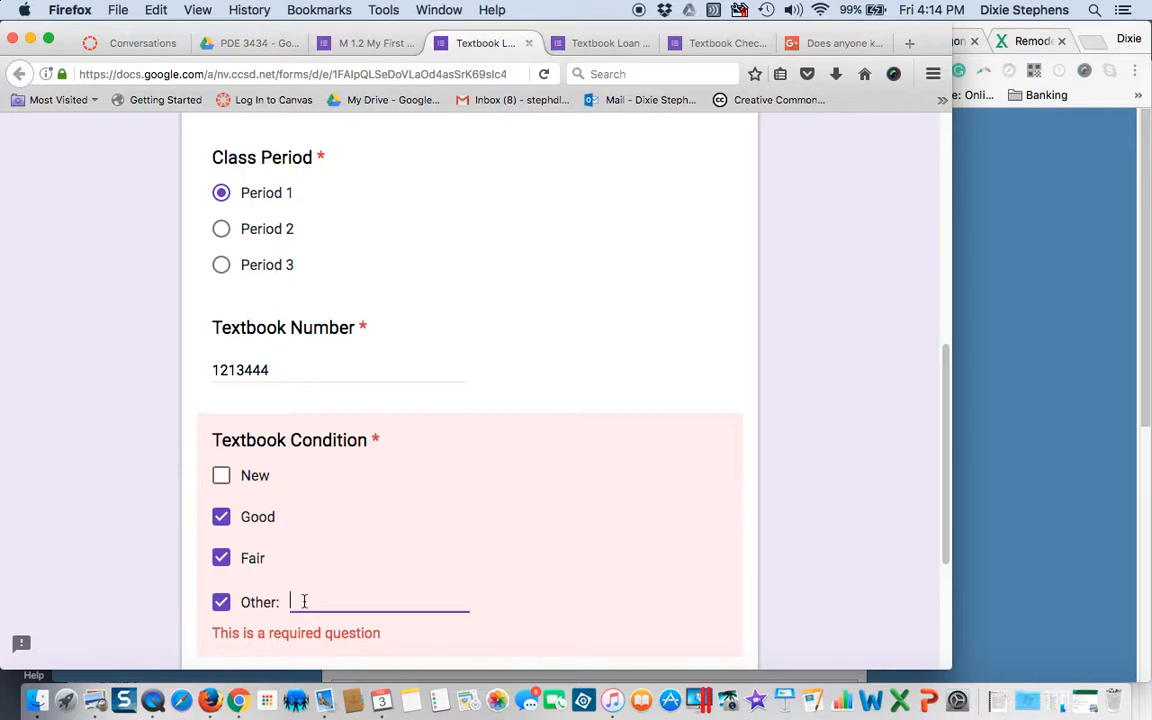
text(Some damage but n)
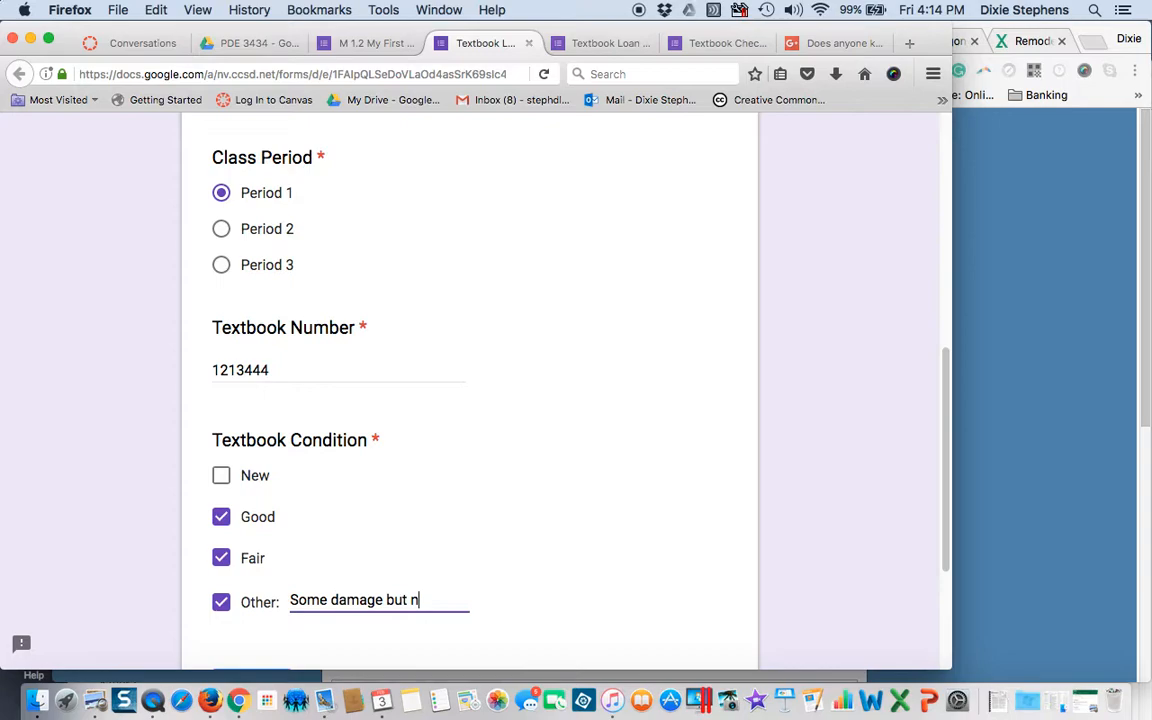
text(ot too bad)
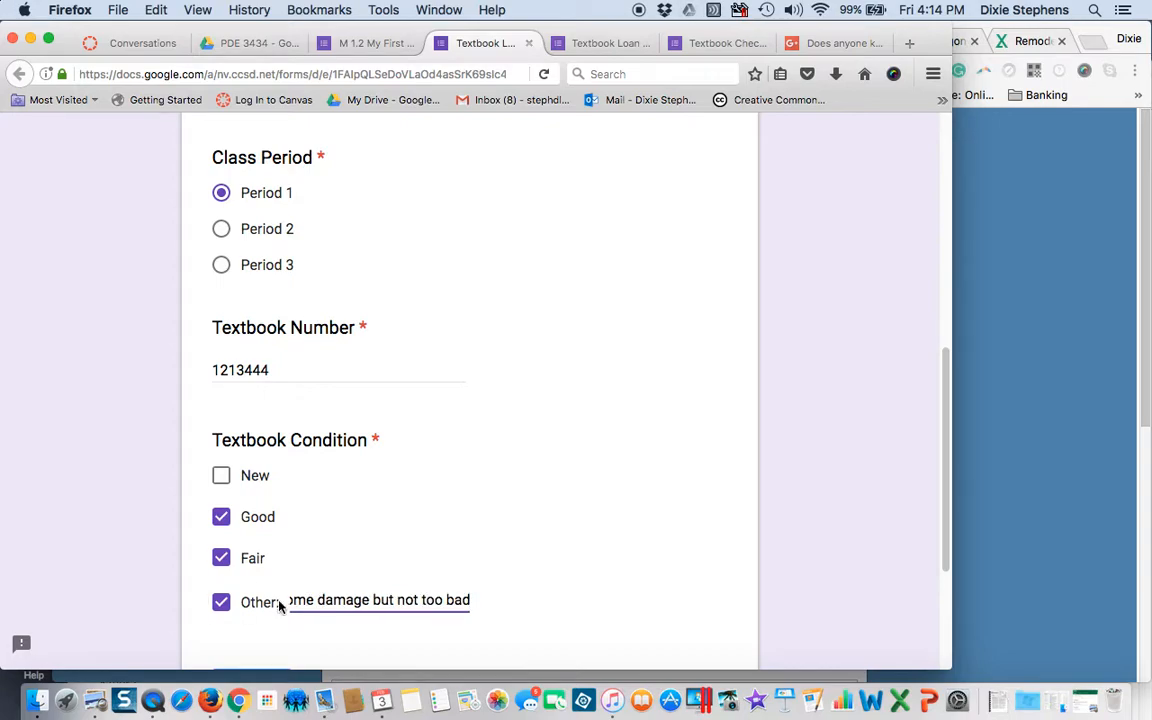
click(221, 558)
click(221, 517)
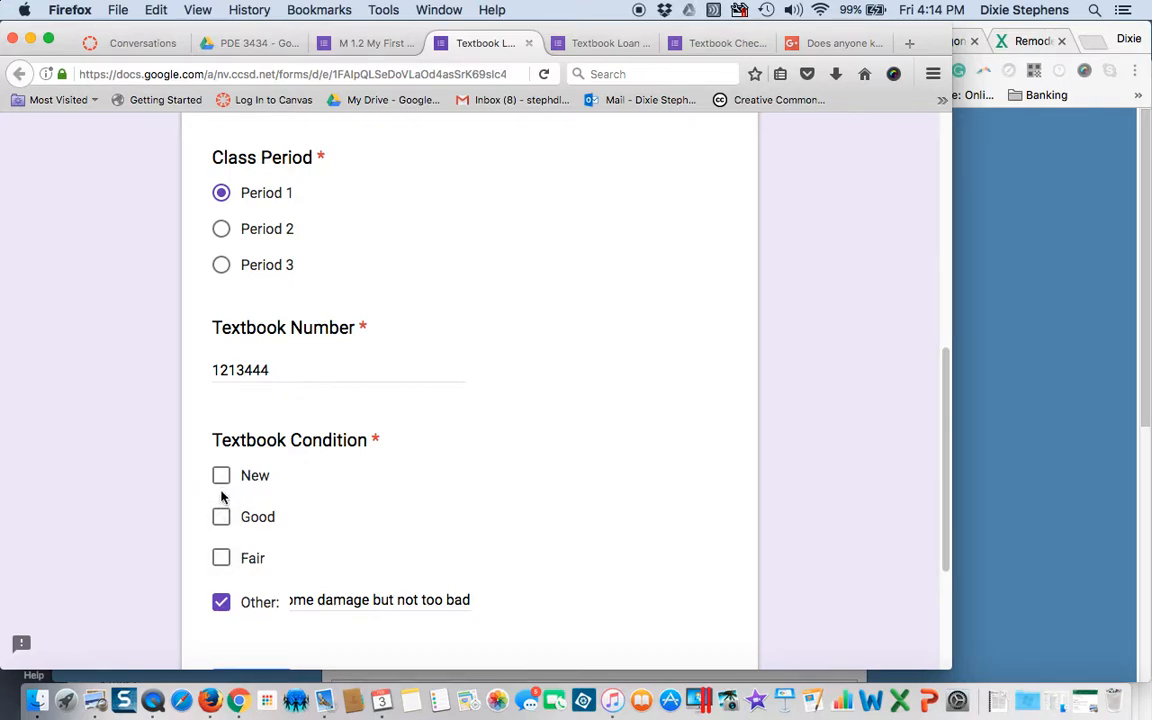
click(219, 524)
click(219, 560)
click(221, 517)
scroll(190, 565, down, 3)
click(258, 550)
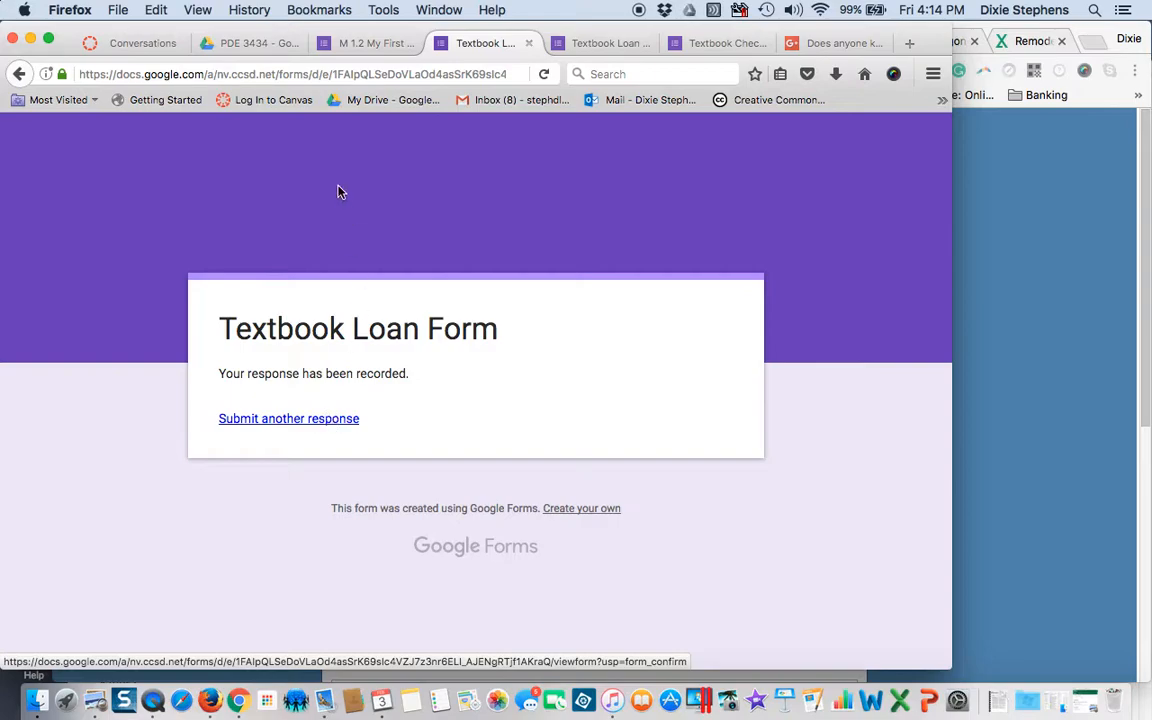
- In the editor, review the single response in Summary and Individual views, then return to Questions
click(378, 43)
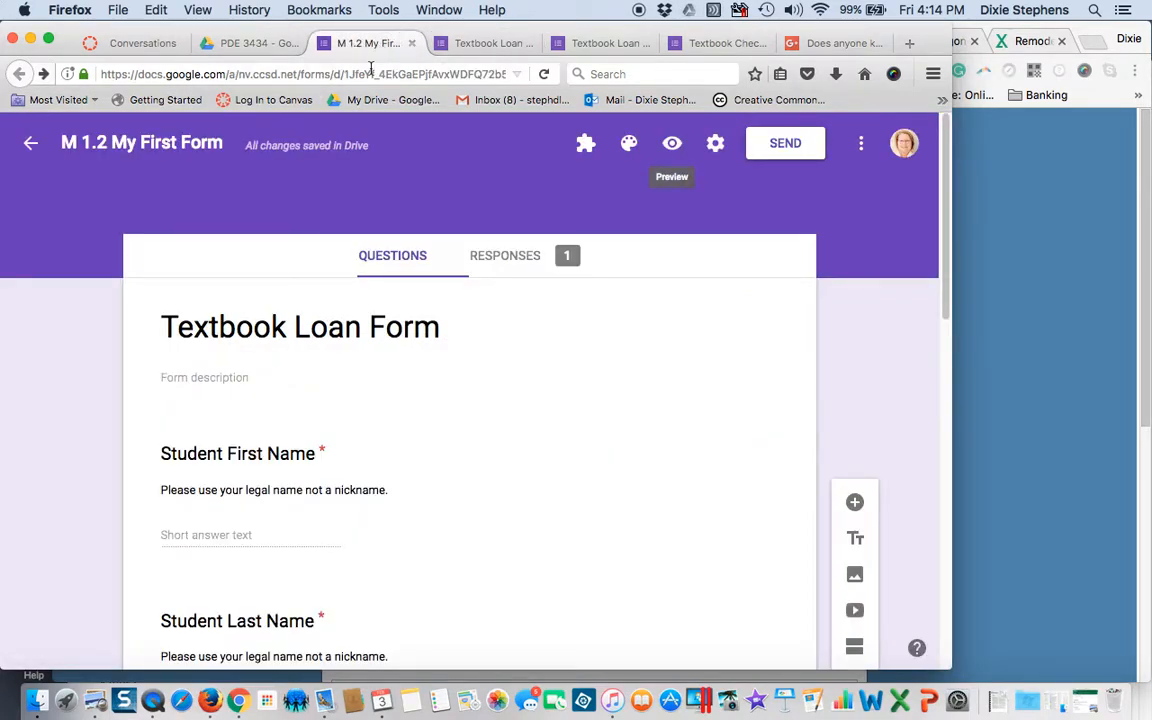
click(511, 257)
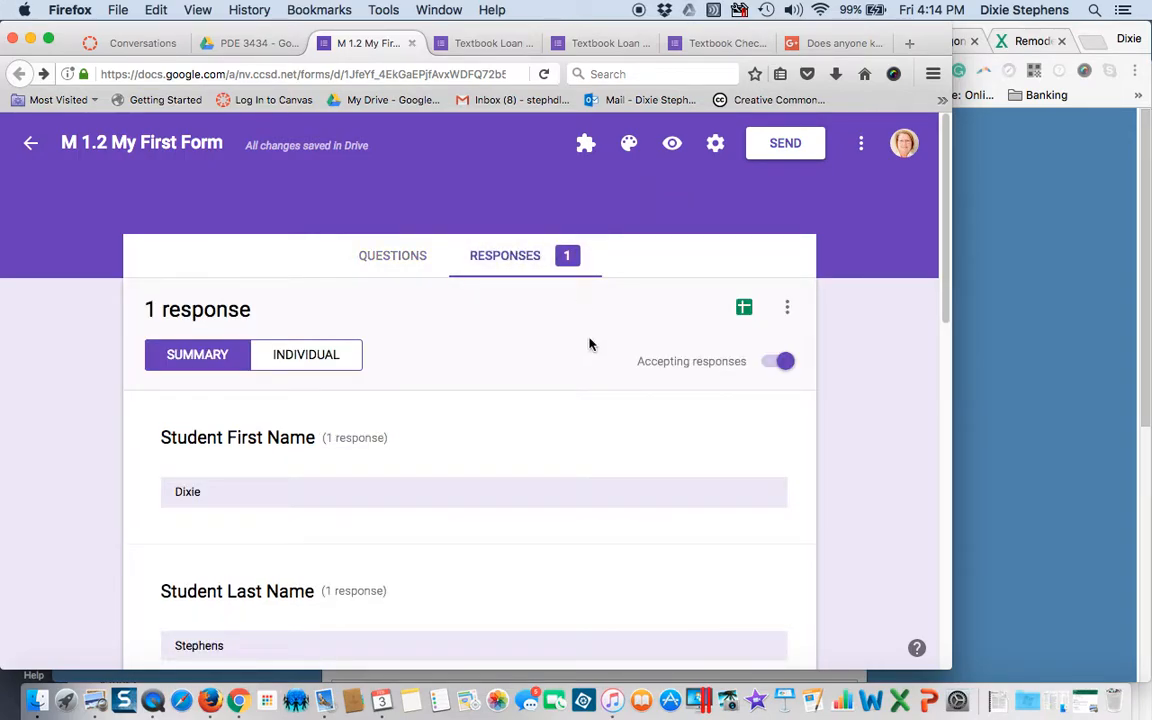
scroll(589, 345, down, 5)
scroll(589, 345, down, 8)
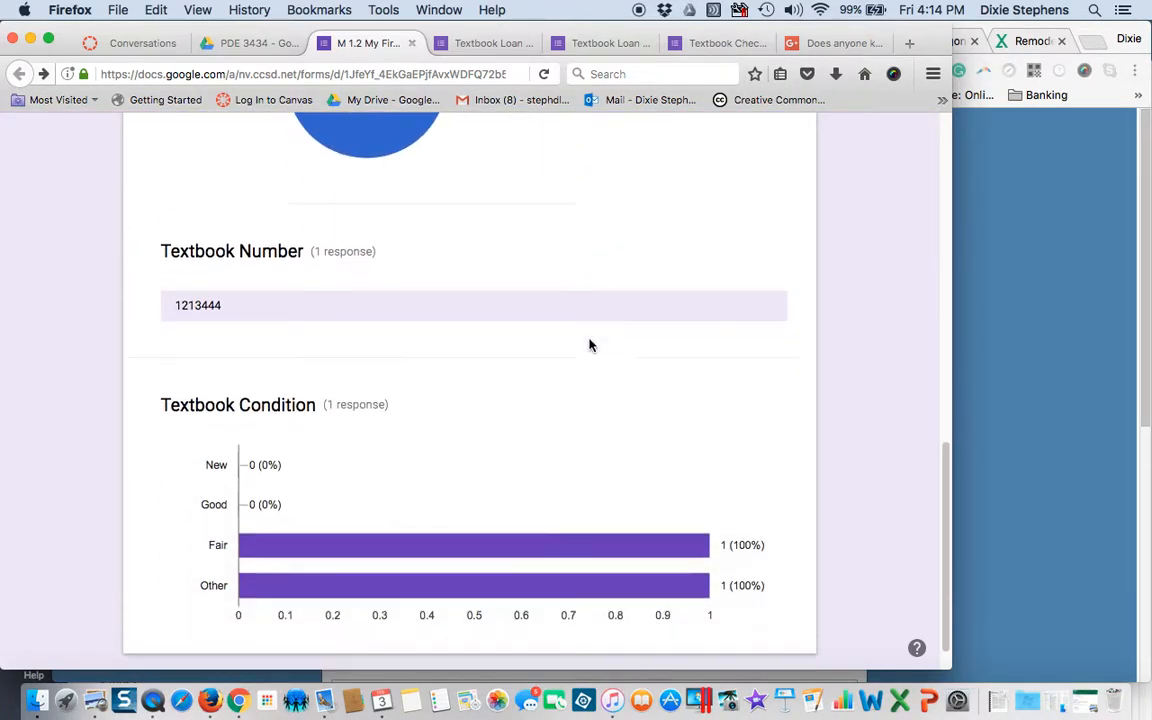
scroll(589, 345, up, 12)
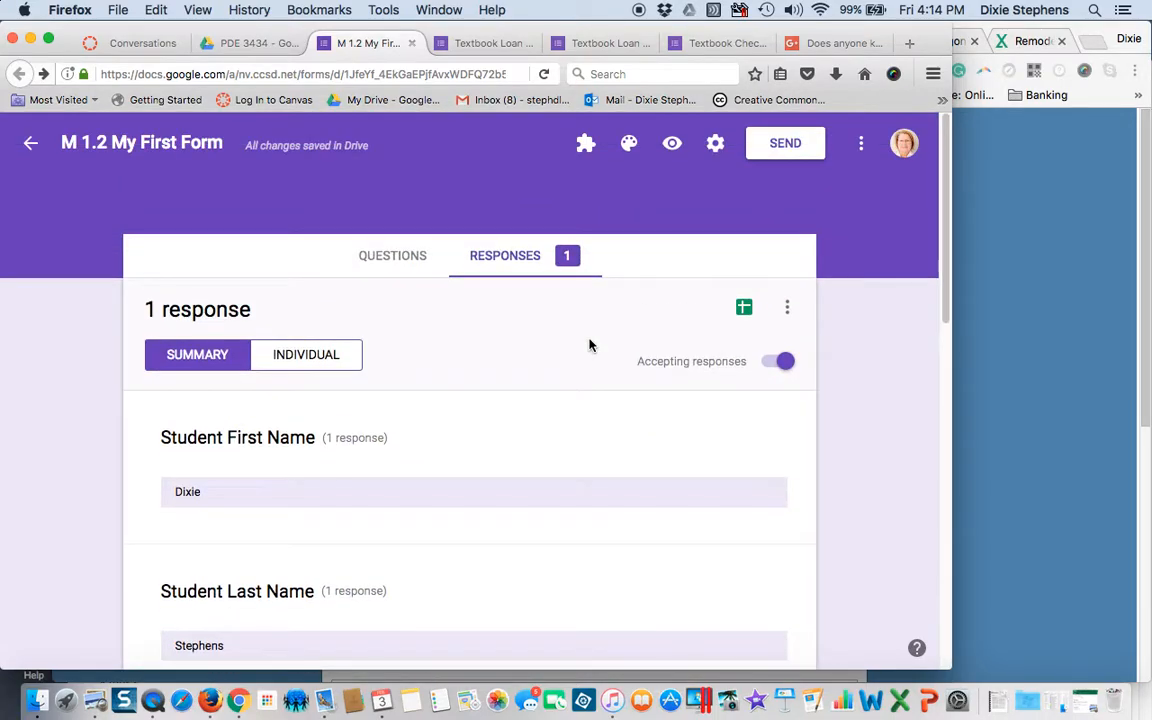
click(309, 365)
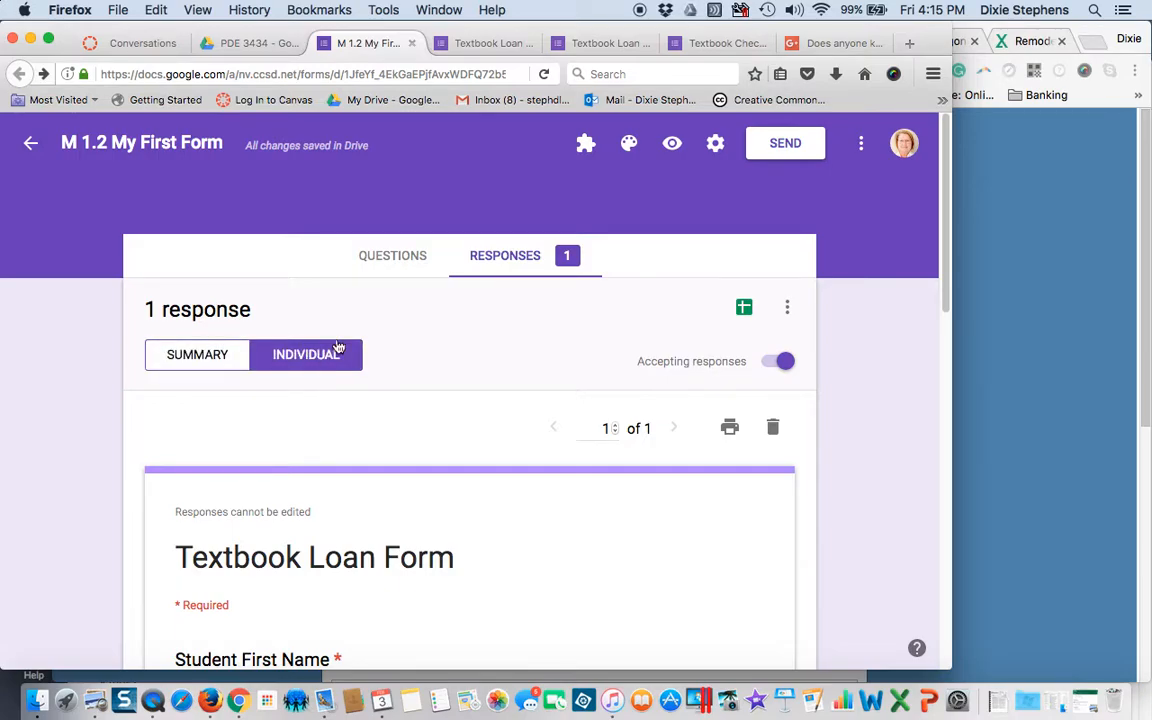
click(382, 257)
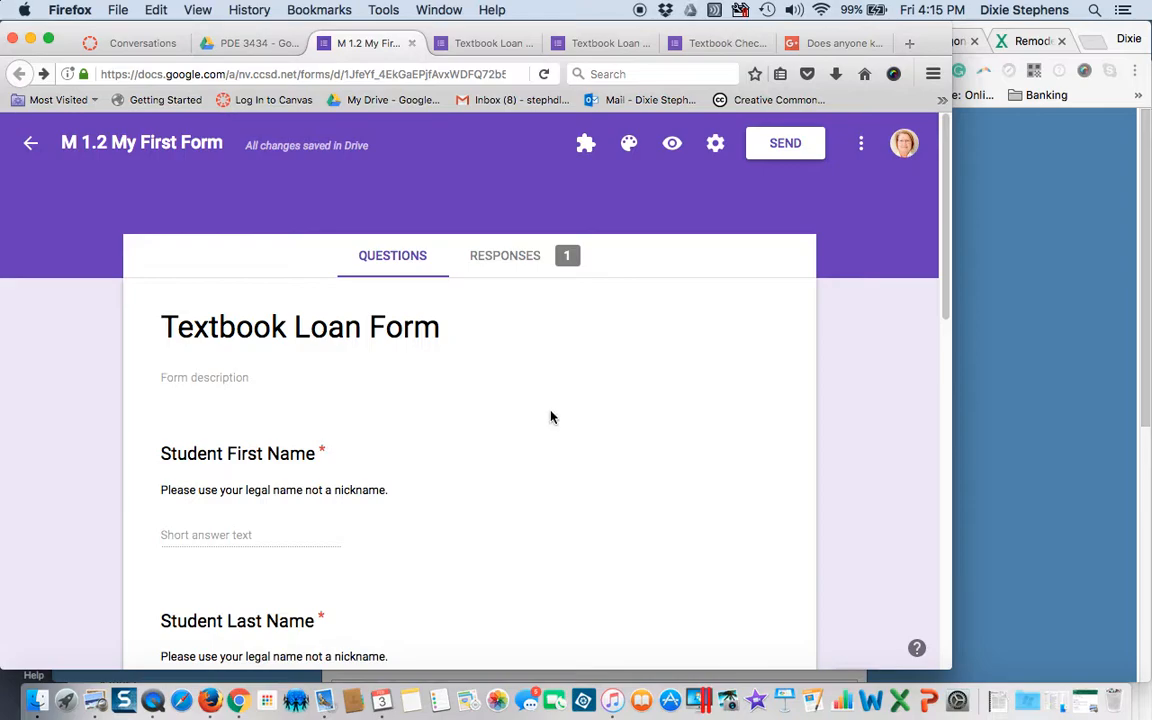
scroll(550, 417, down, 5)
click(478, 378)
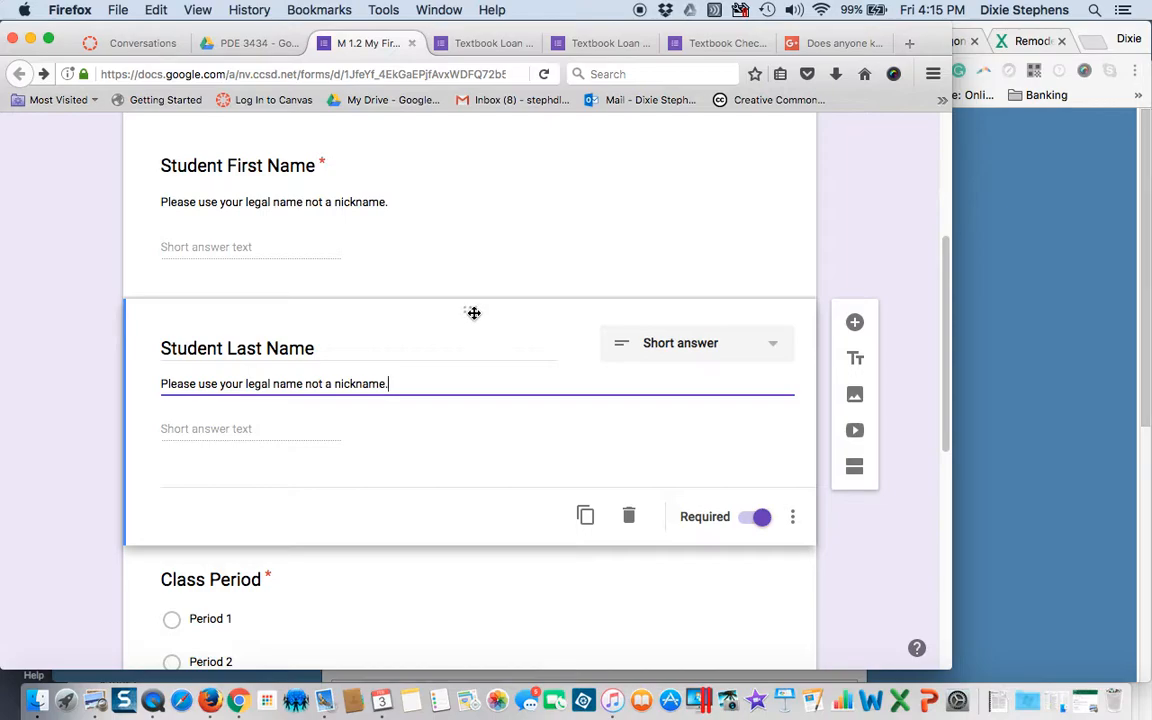
drag(474, 313, 458, 522)
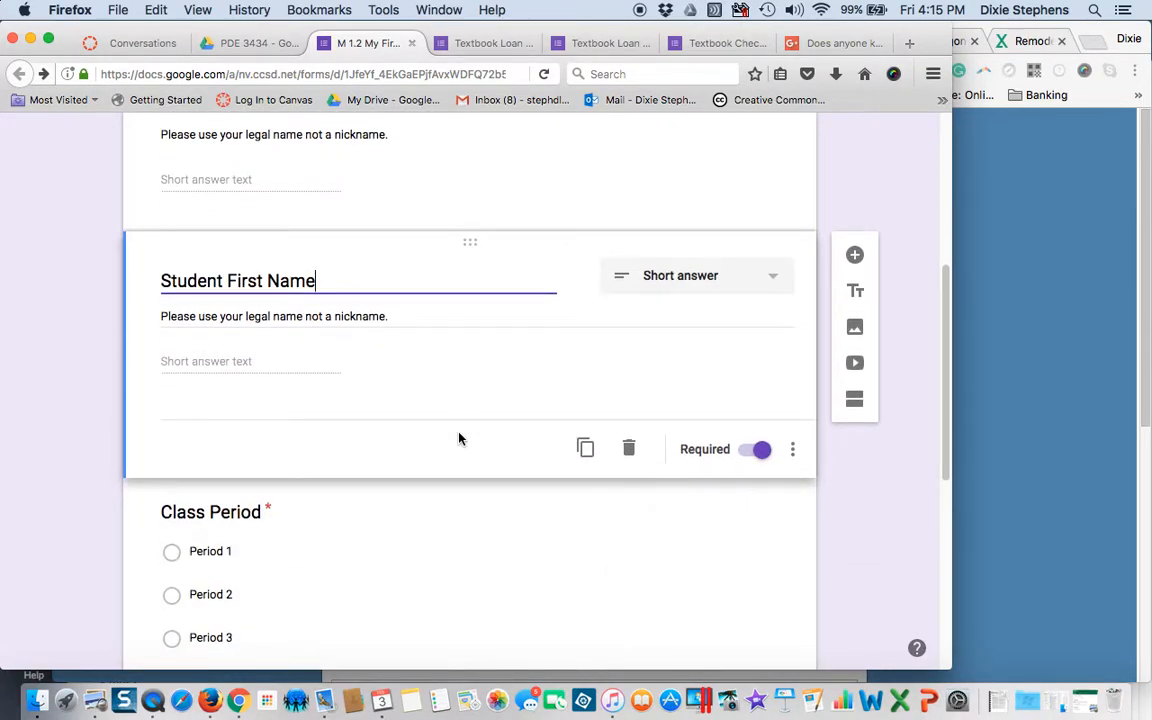
scroll(459, 434, down, 3)
scroll(459, 433, up, 3)
scroll(459, 433, down, 9)
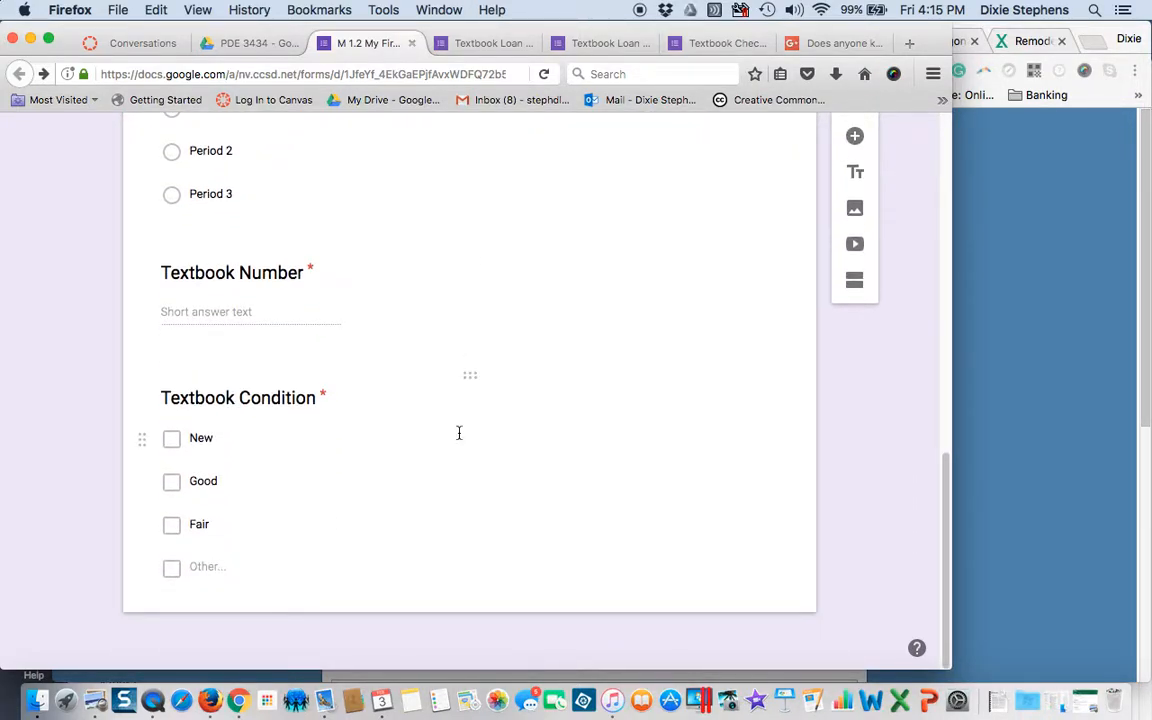